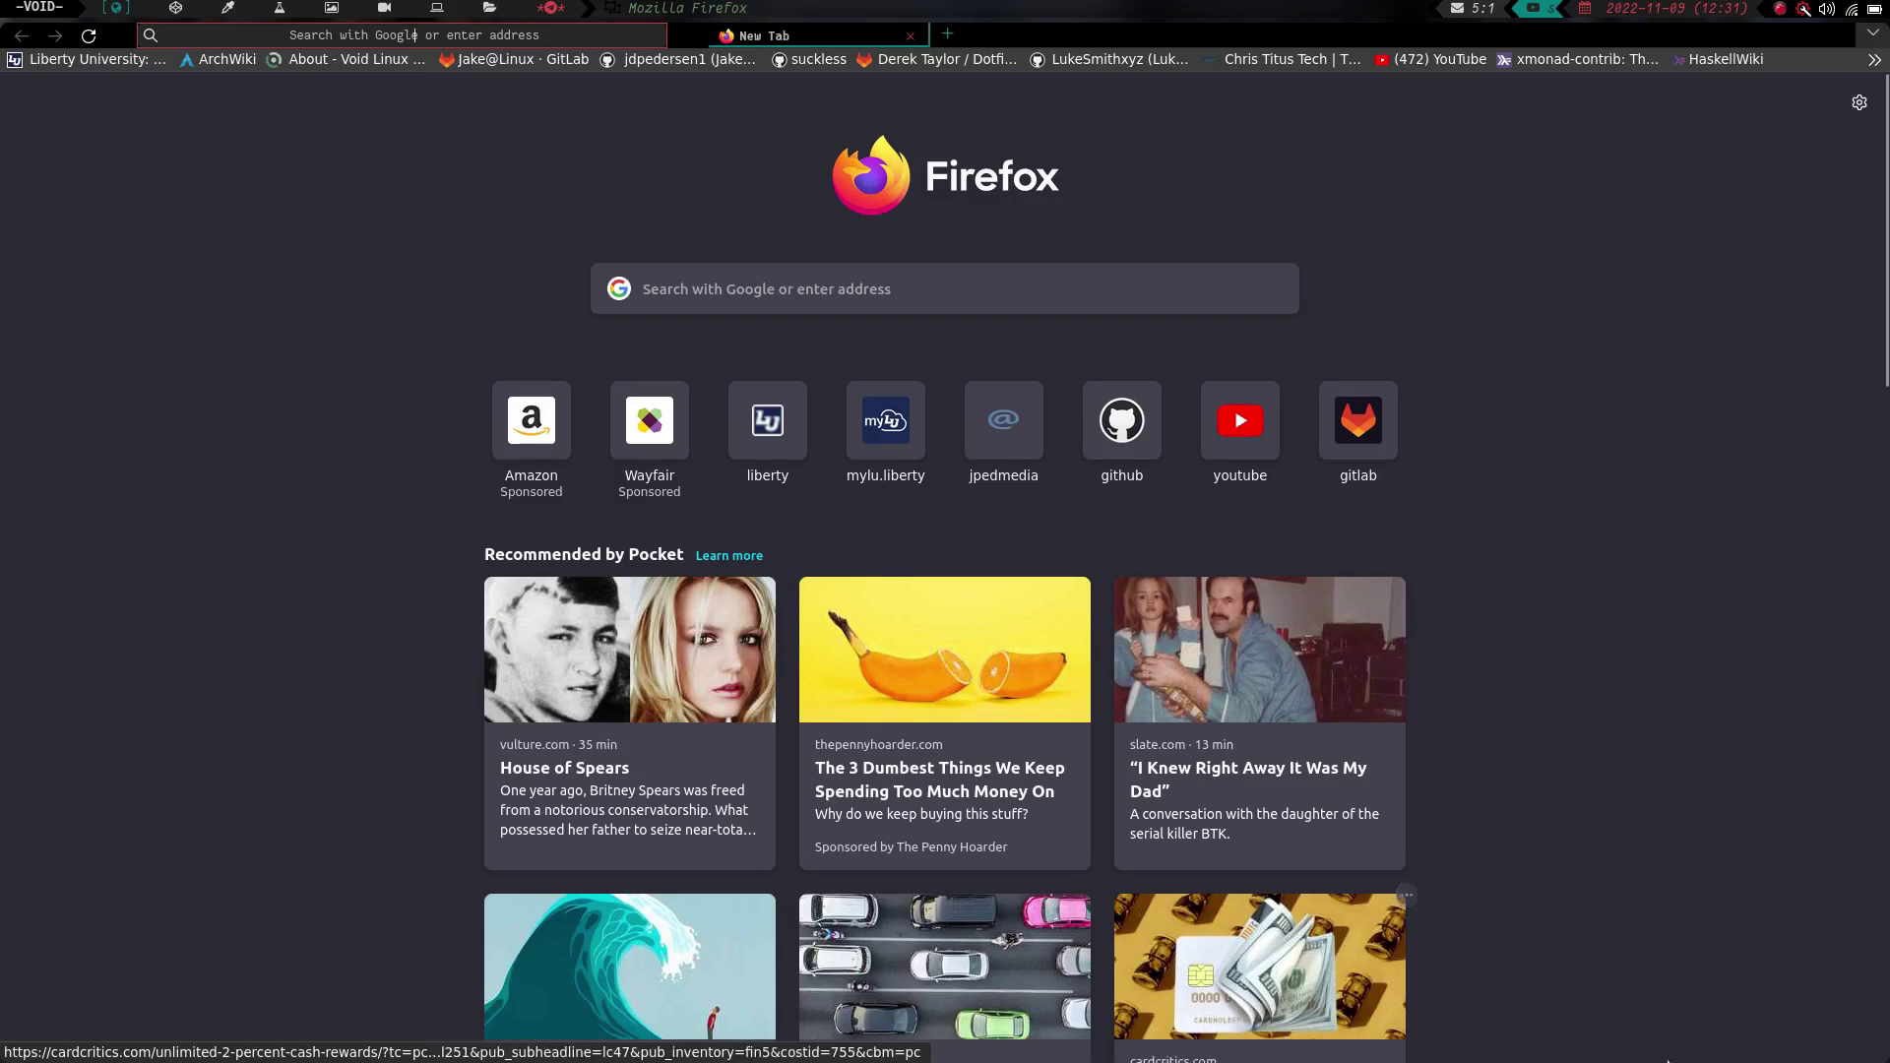
Open jpedmedia.com from its start-page tile and scroll through the whoami and facts sections
{"action": "left_click", "coordinate": [1009, 443]}
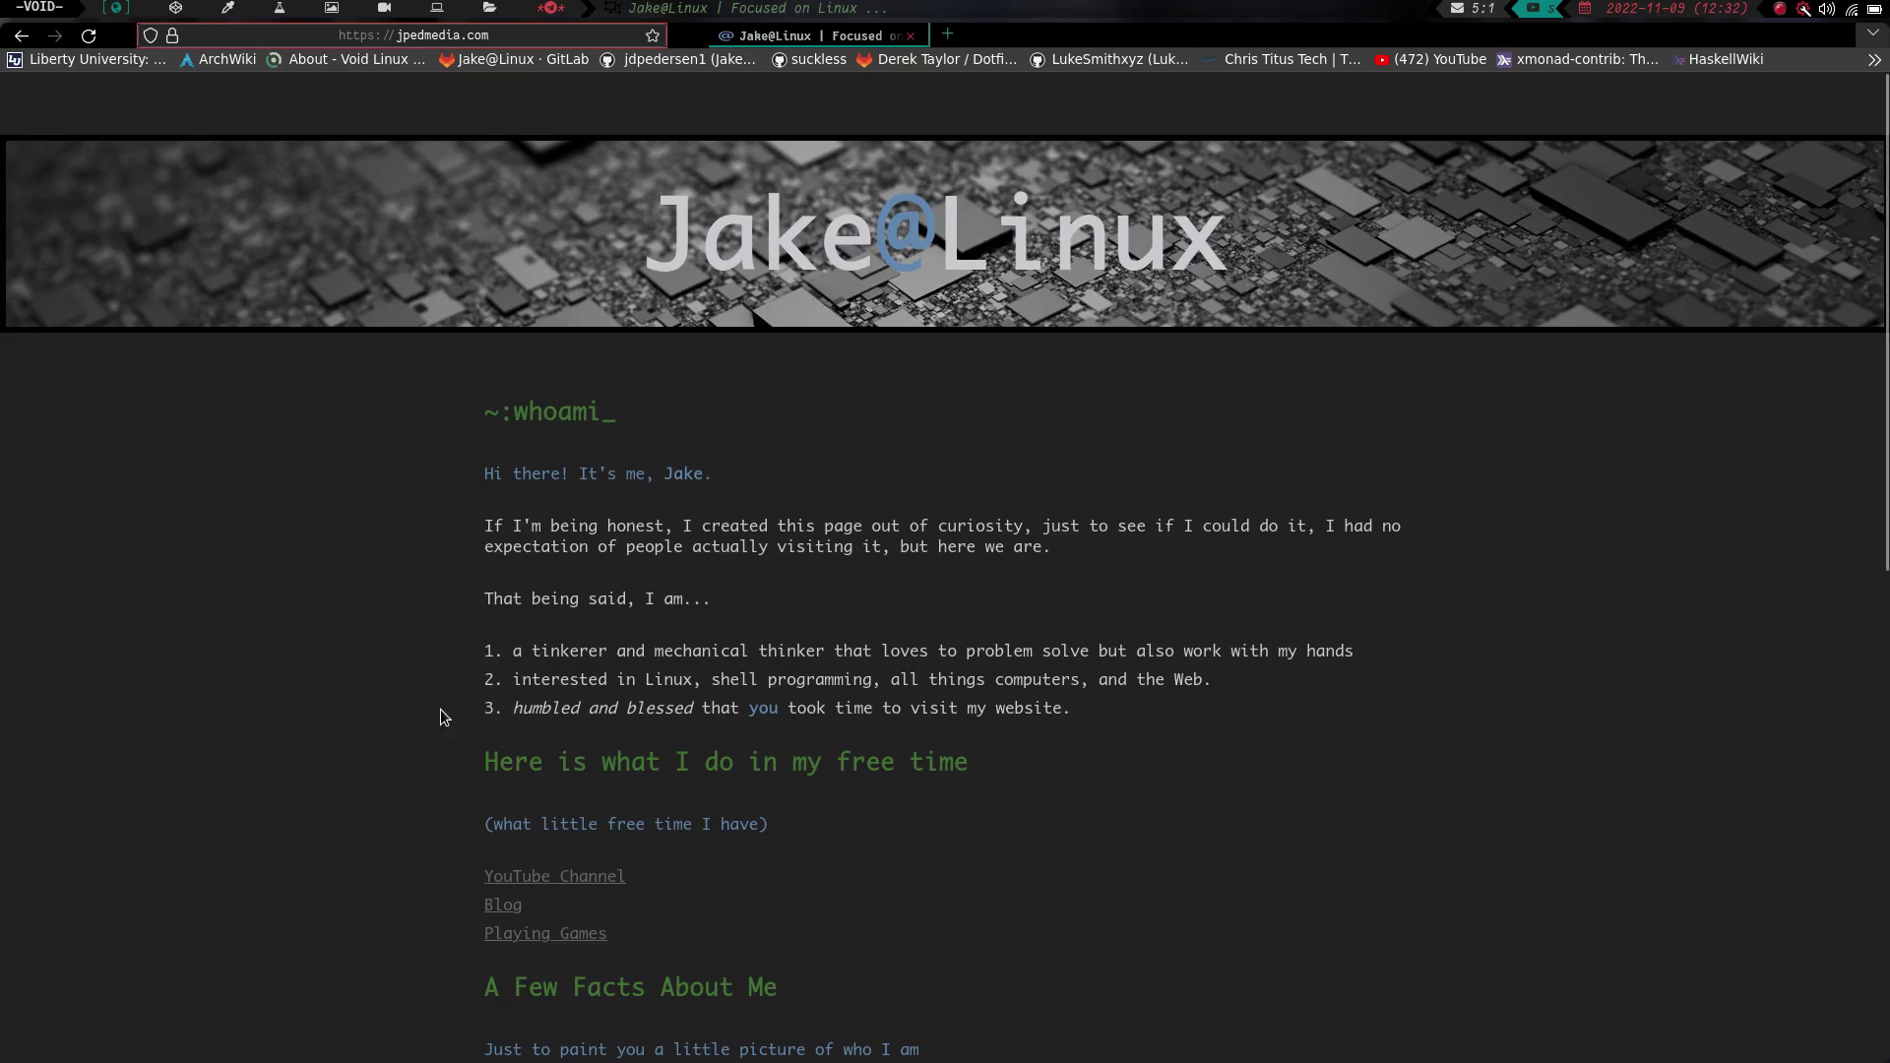
{"action": "scroll", "coordinate": [440, 708], "scroll_direction": "down", "scroll_amount": 5}
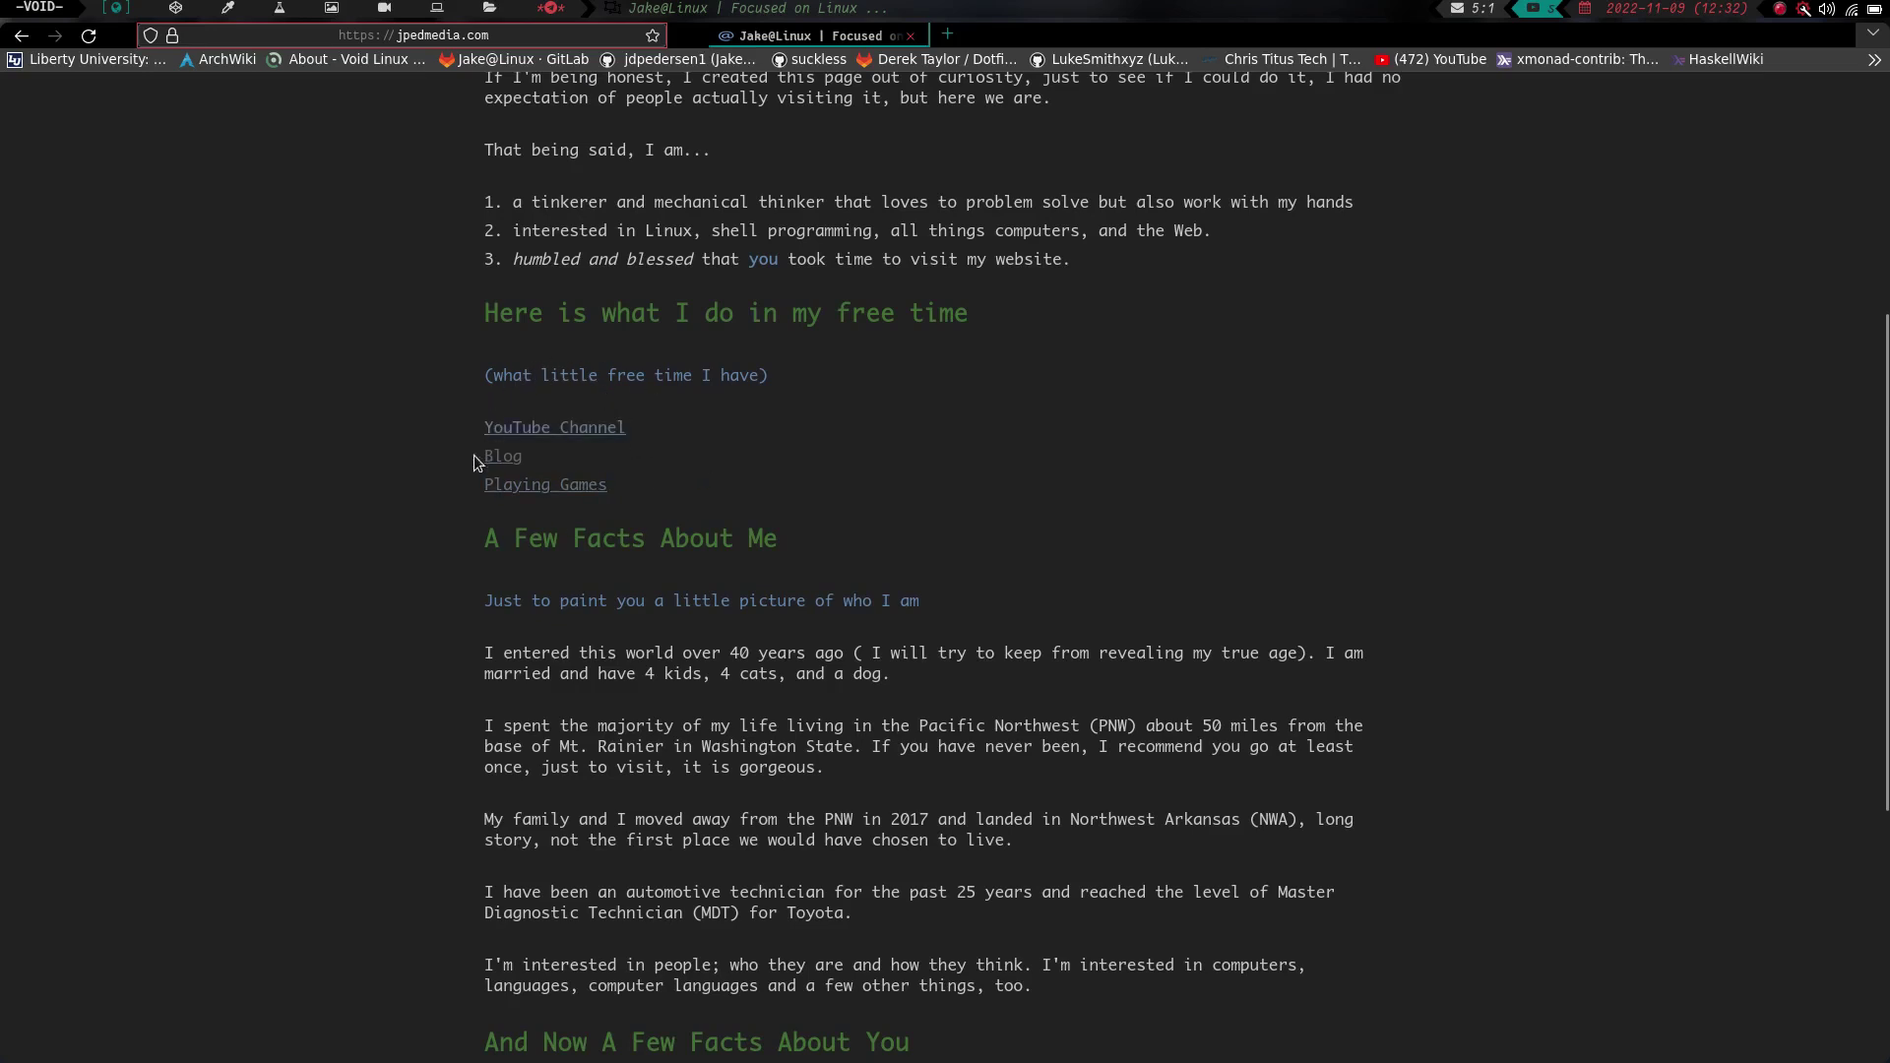
{"action": "scroll", "coordinate": [488, 679], "scroll_direction": "down", "scroll_amount": 4}
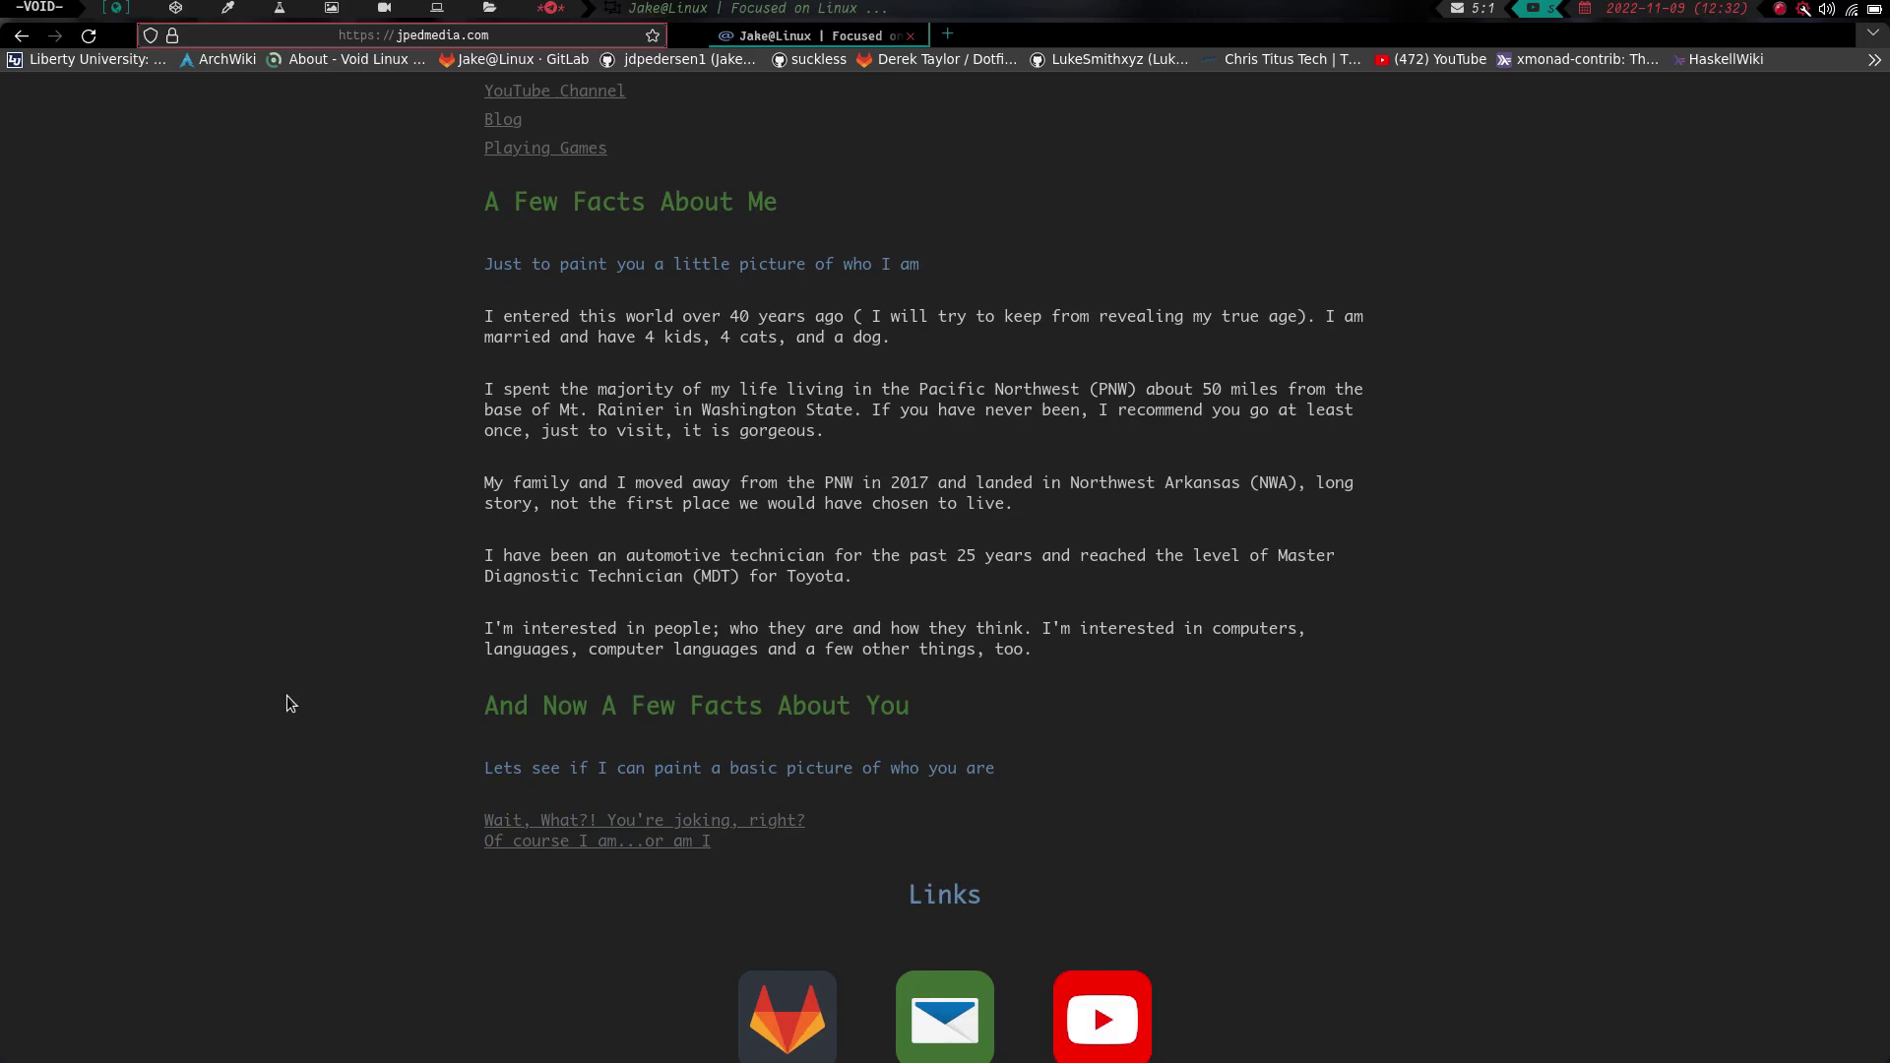
{"action": "scroll", "coordinate": [286, 699], "scroll_direction": "up", "scroll_amount": 8}
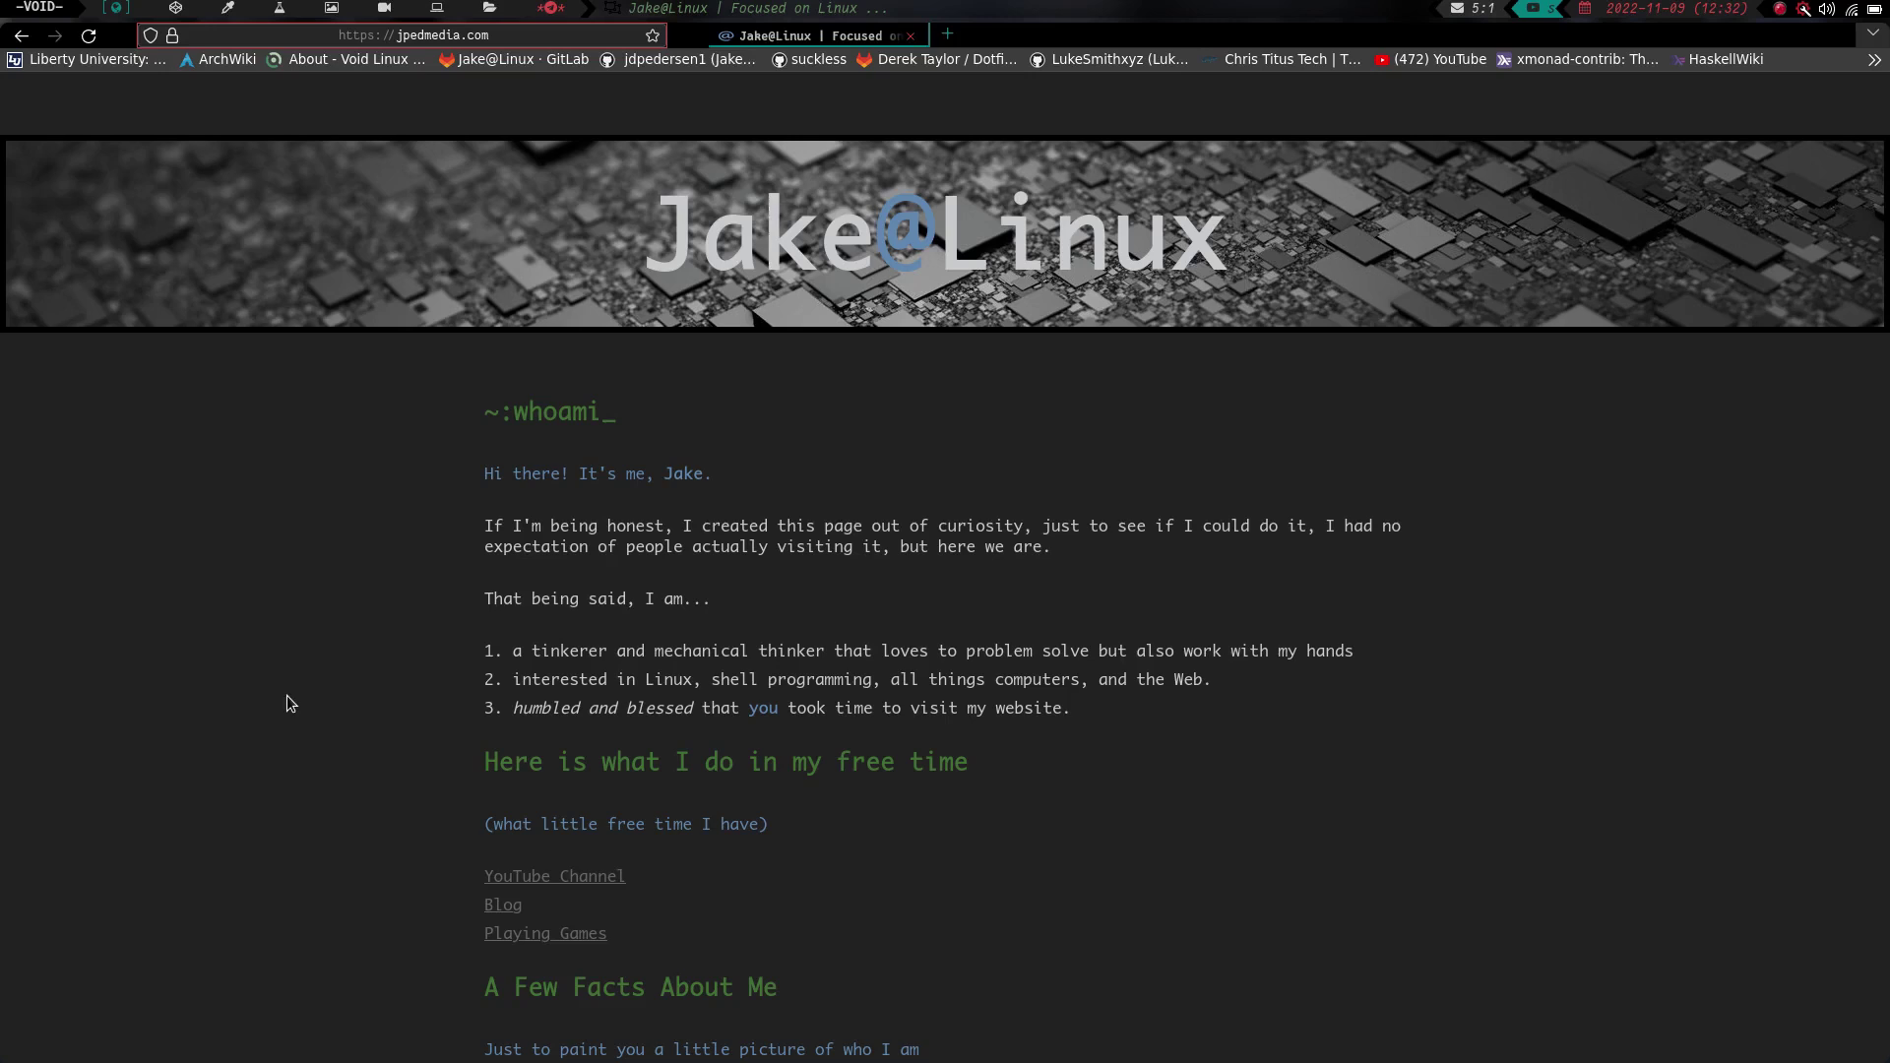
{"action": "scroll", "coordinate": [287, 695], "scroll_direction": "down", "scroll_amount": 6}
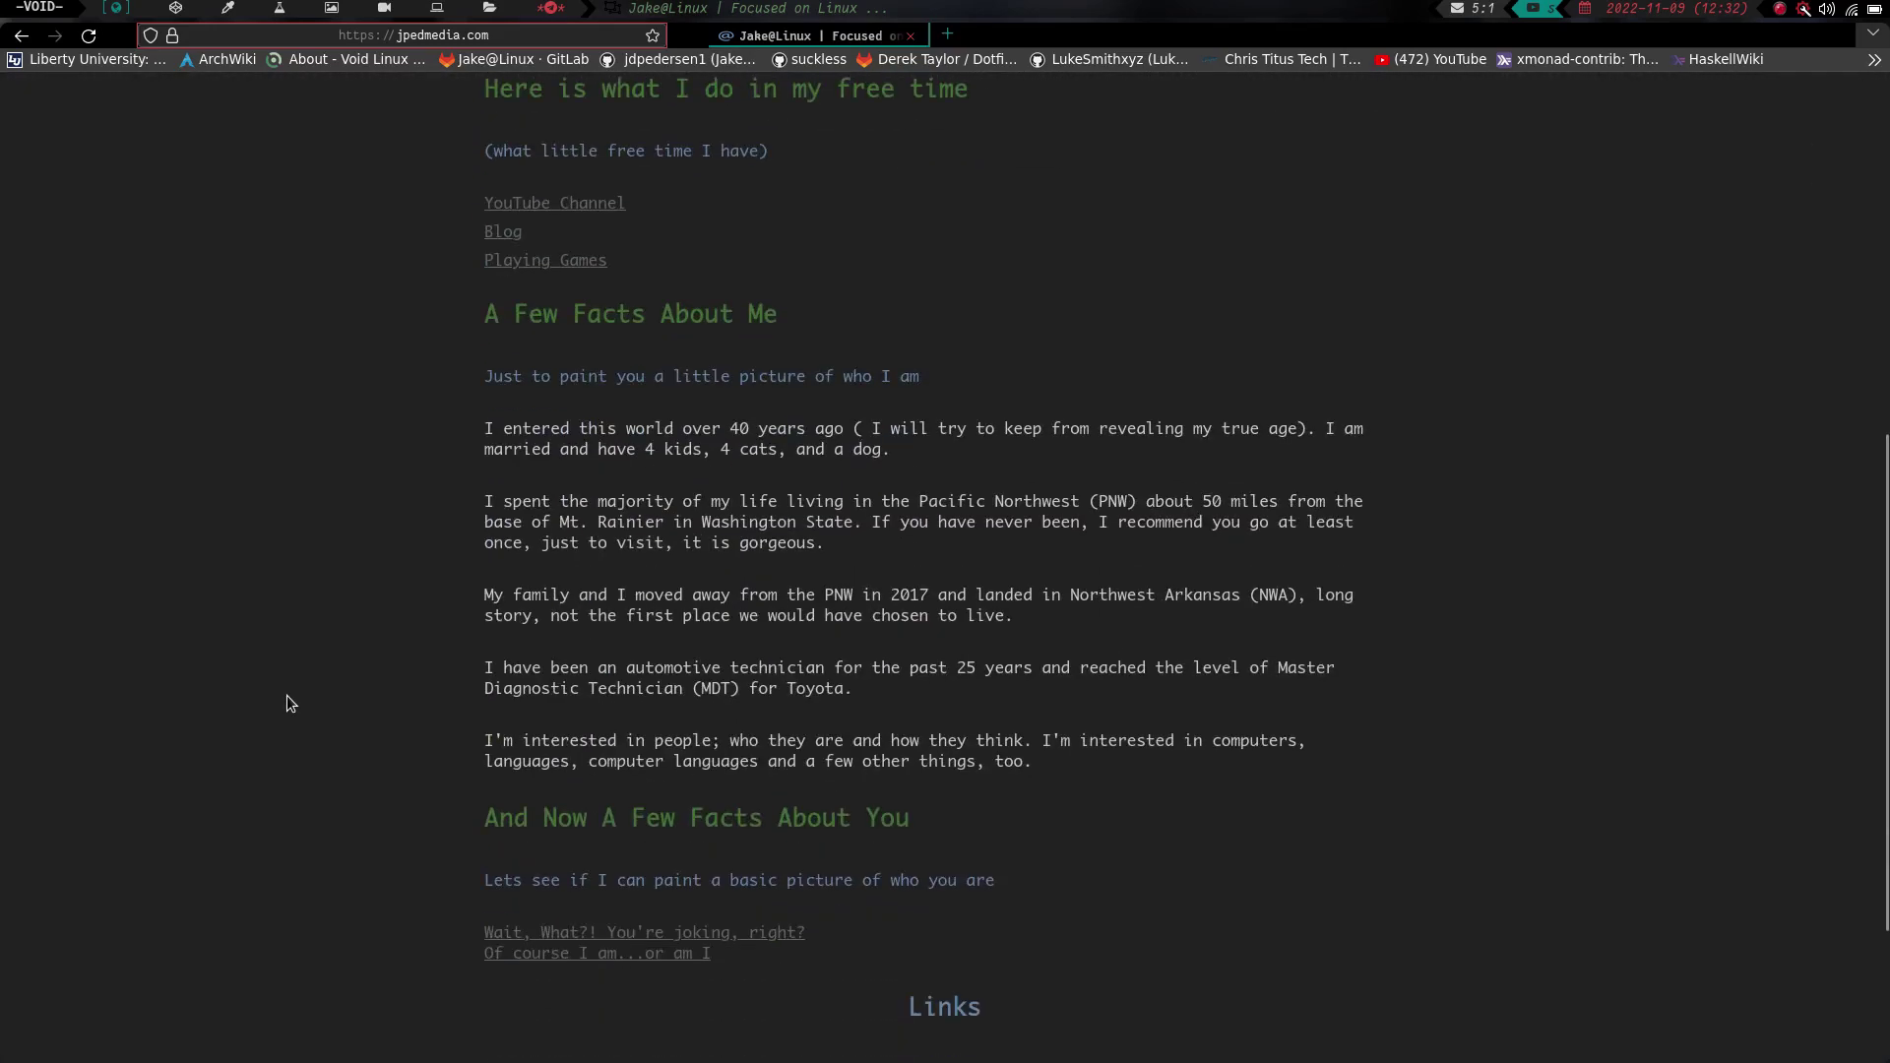
{"action": "scroll", "coordinate": [286, 695], "scroll_direction": "up", "scroll_amount": 5}
{"action": "scroll", "coordinate": [286, 695], "scroll_direction": "down", "scroll_amount": 3}
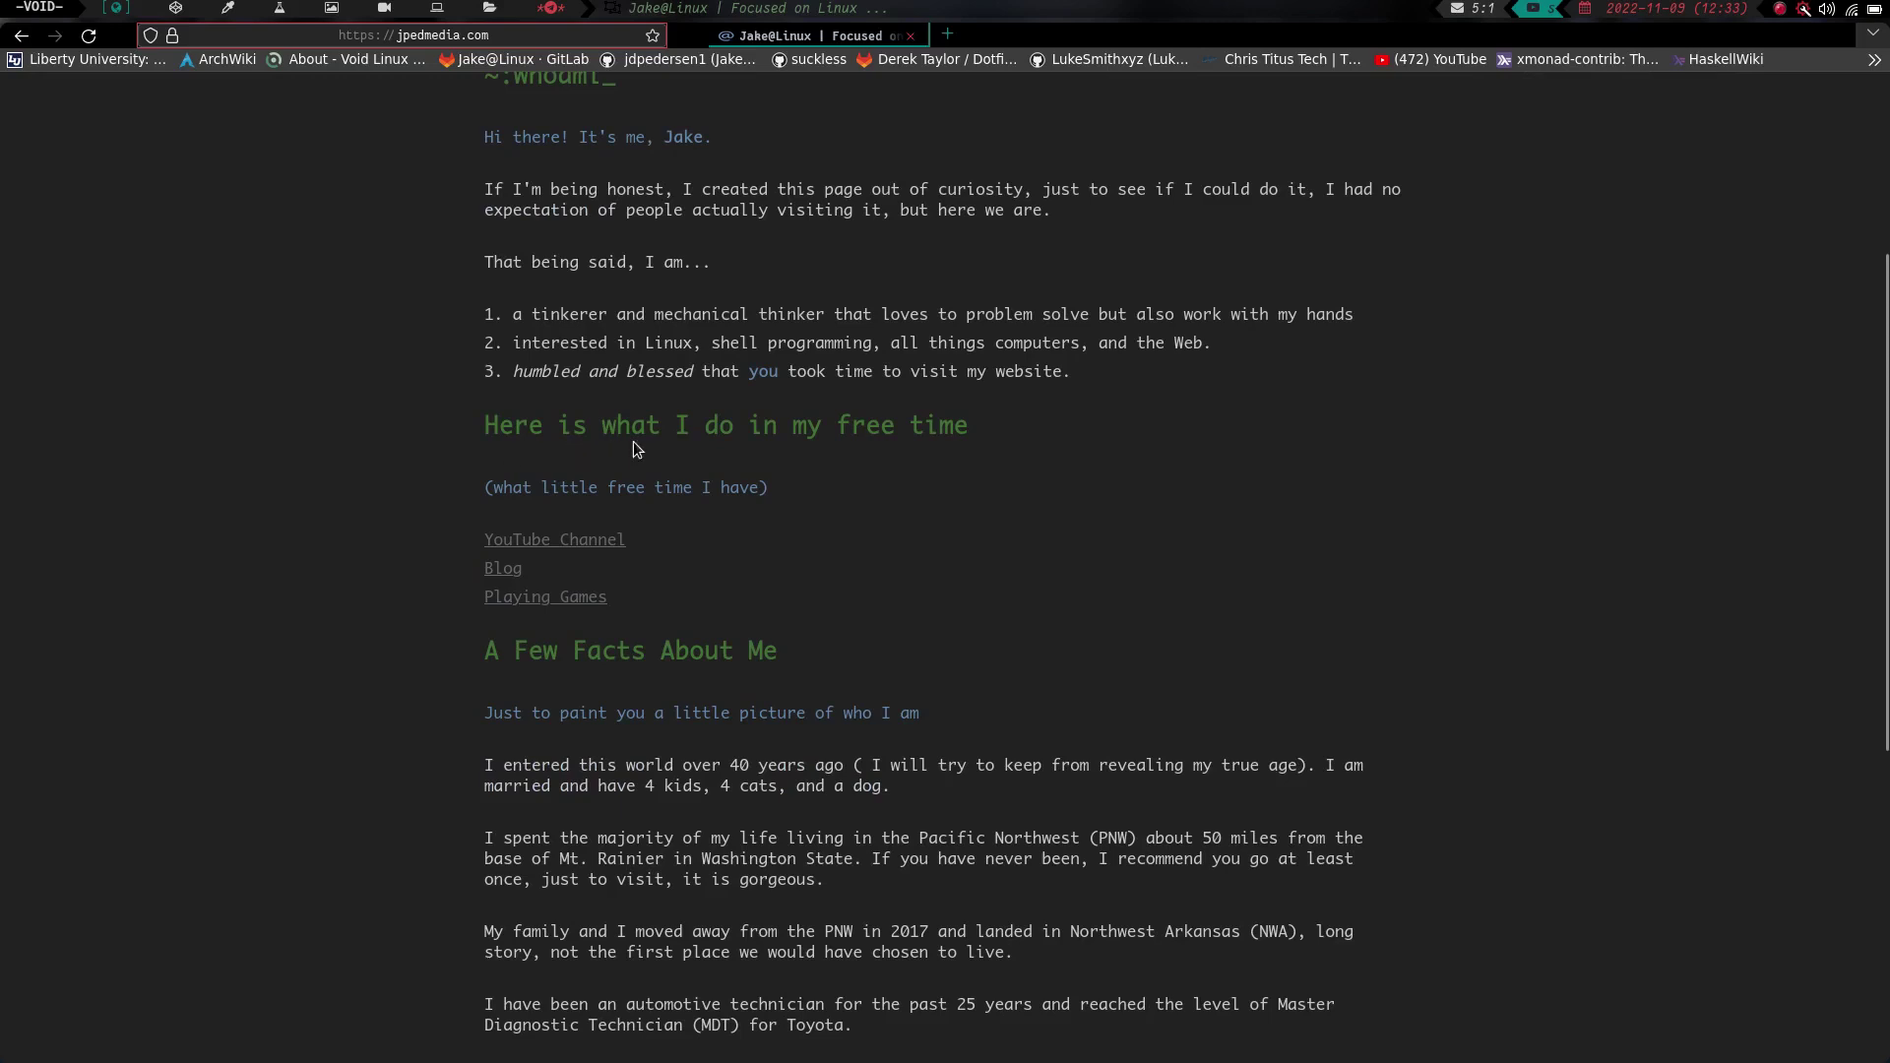
Expand and collapse the YouTube Channel section, then expand Blog and open blog.jpedmedia.com
{"action": "left_click", "coordinate": [557, 548]}
{"action": "scroll", "coordinate": [556, 548], "scroll_direction": "down", "scroll_amount": 5}
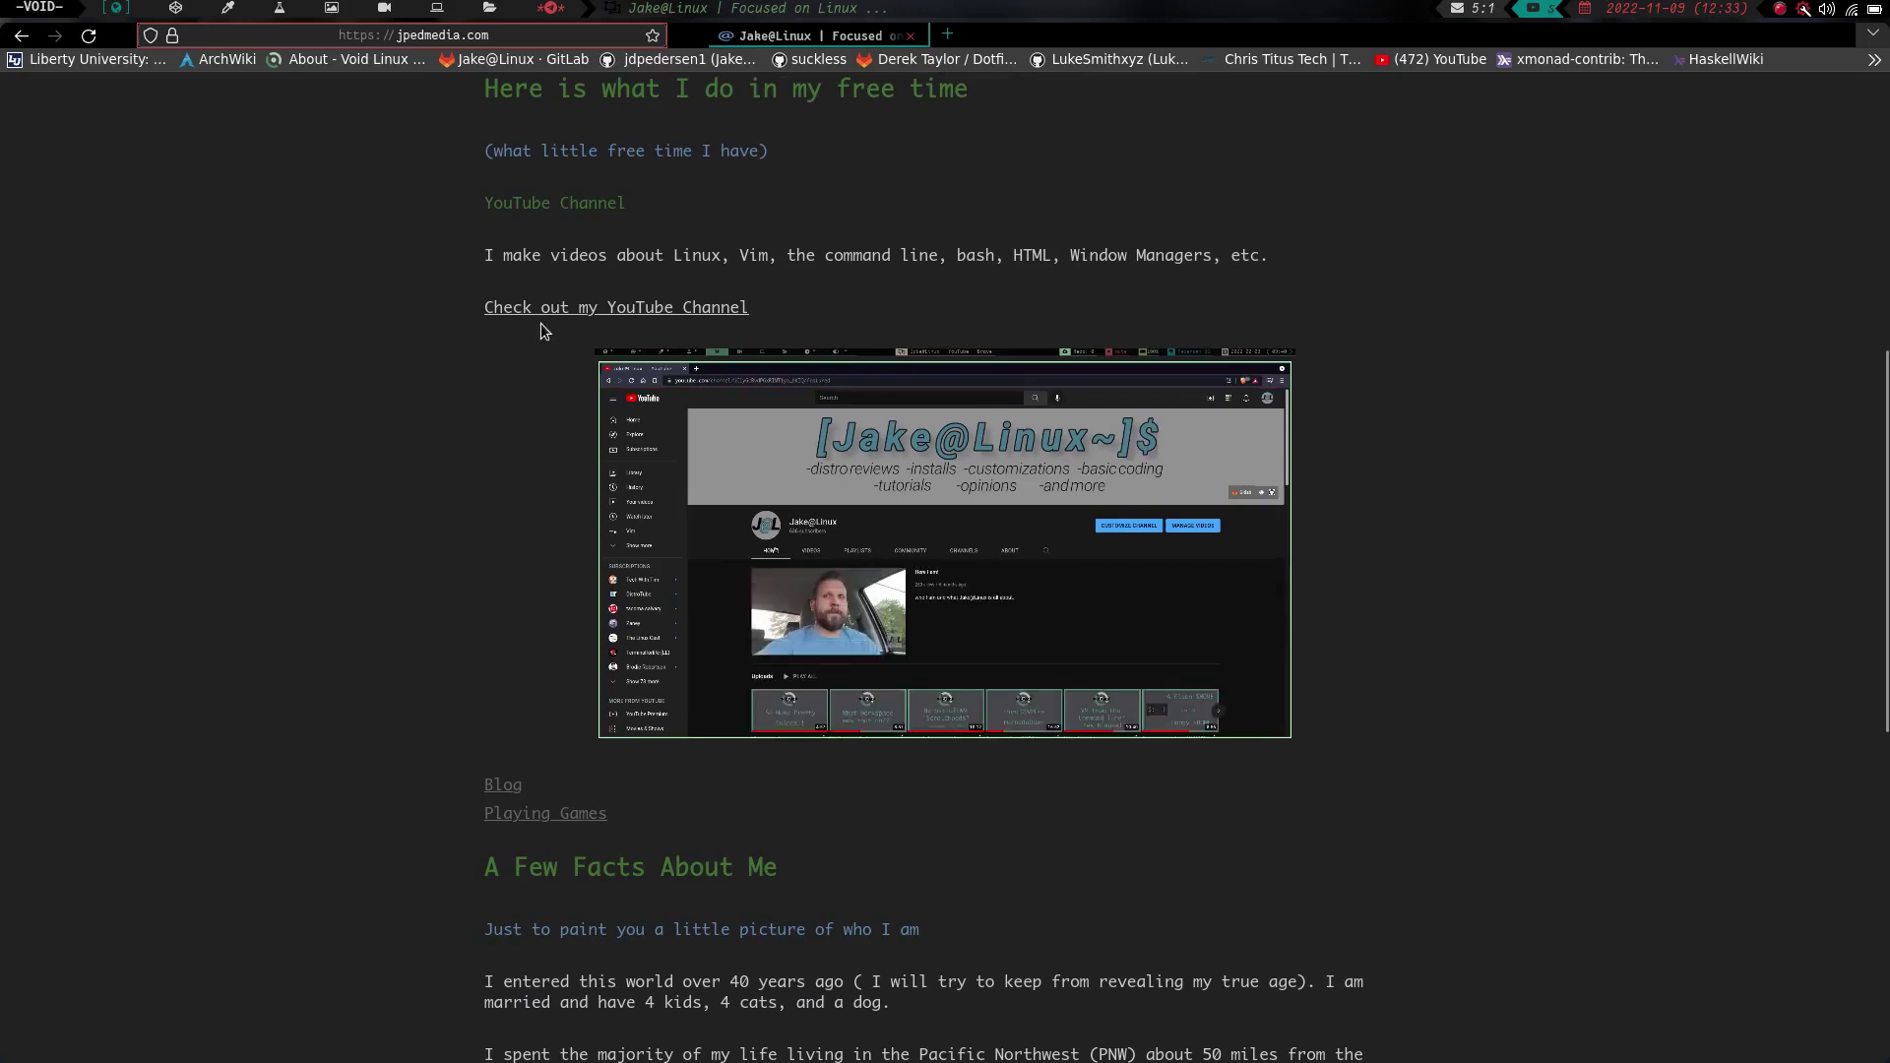
{"action": "left_click", "coordinate": [532, 203]}
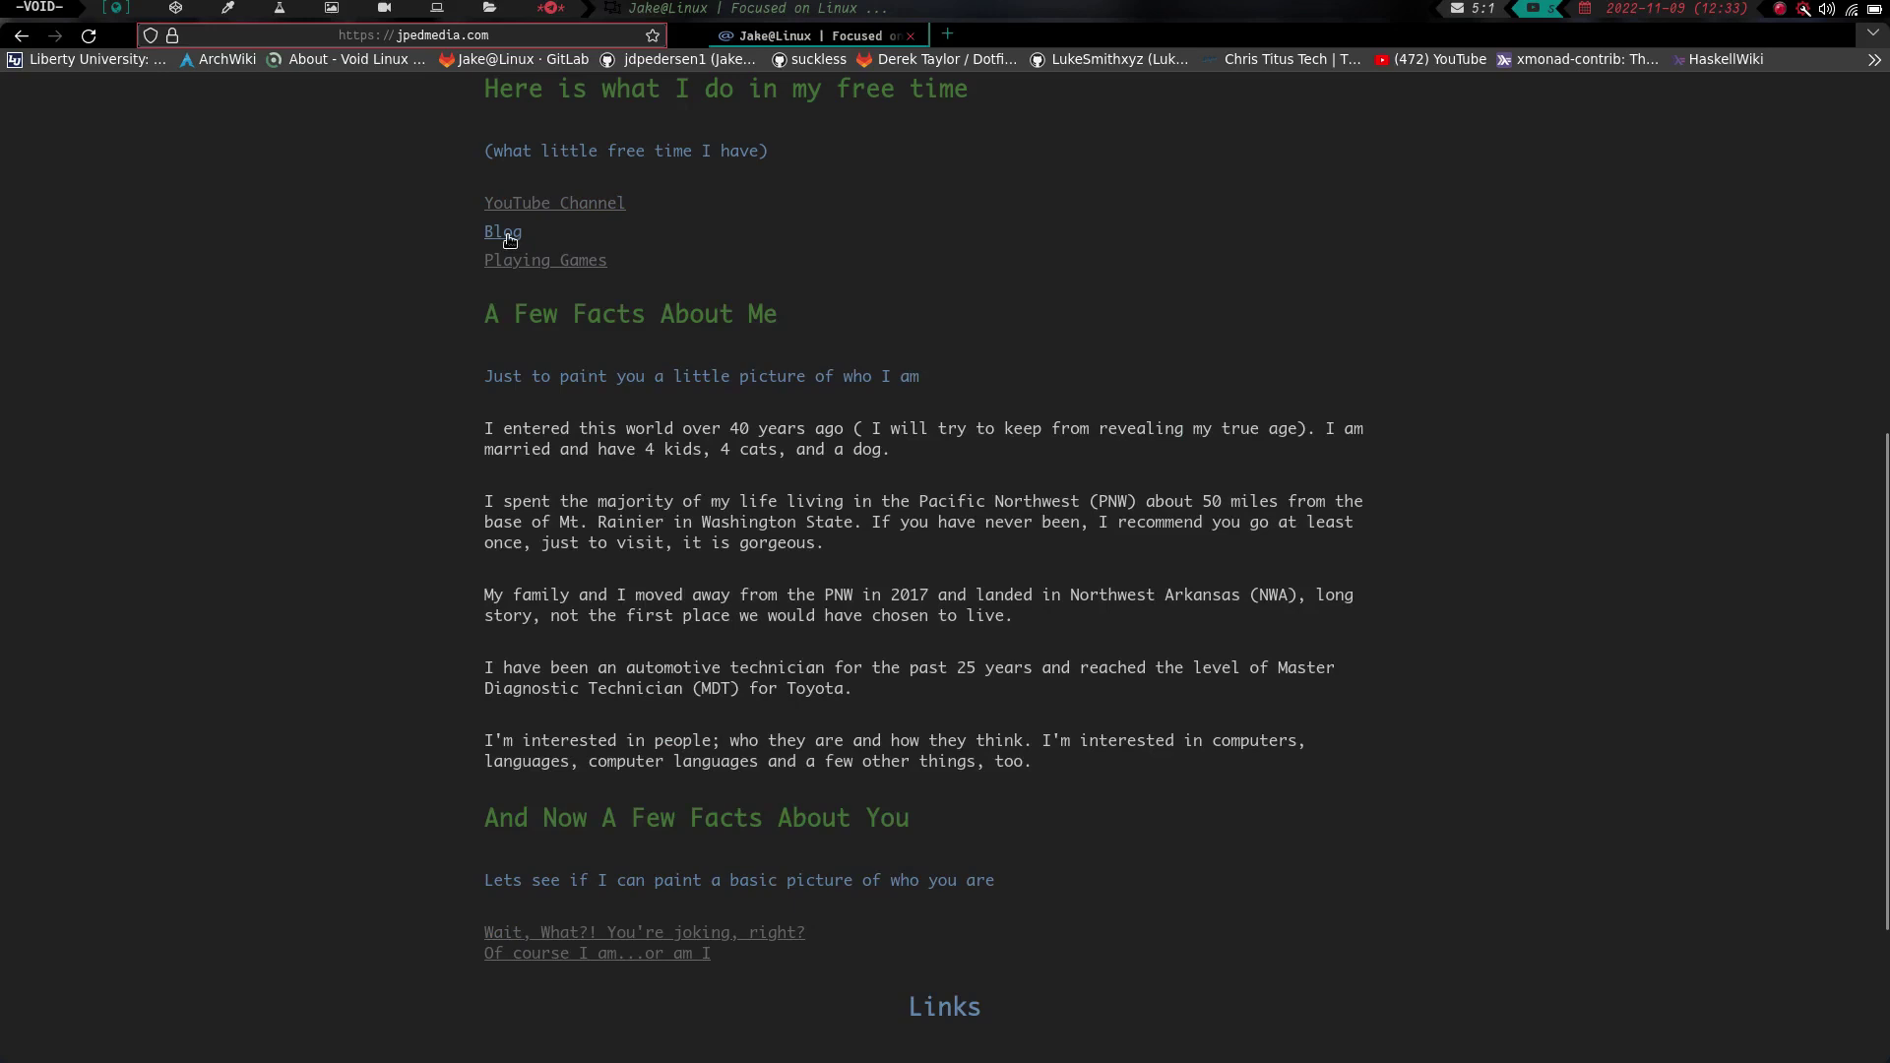
{"action": "left_click", "coordinate": [504, 233]}
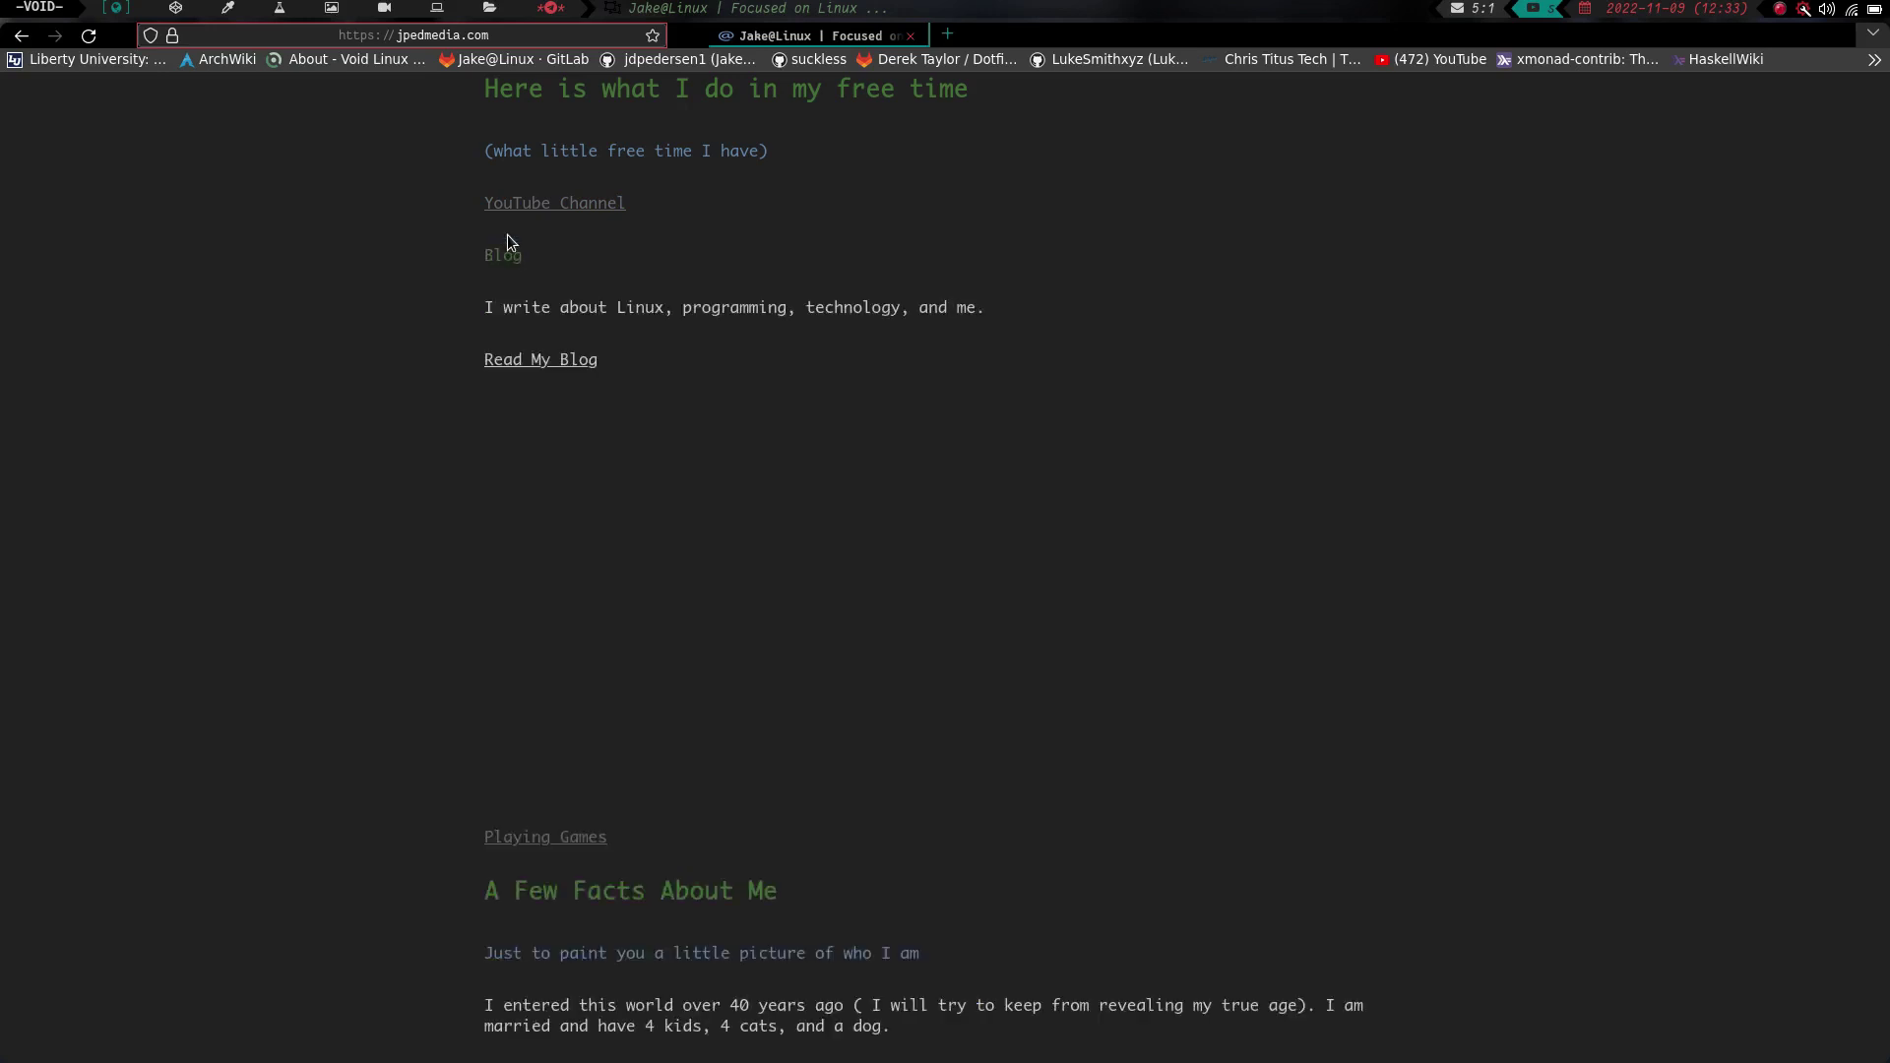
{"action": "left_click", "coordinate": [536, 360]}
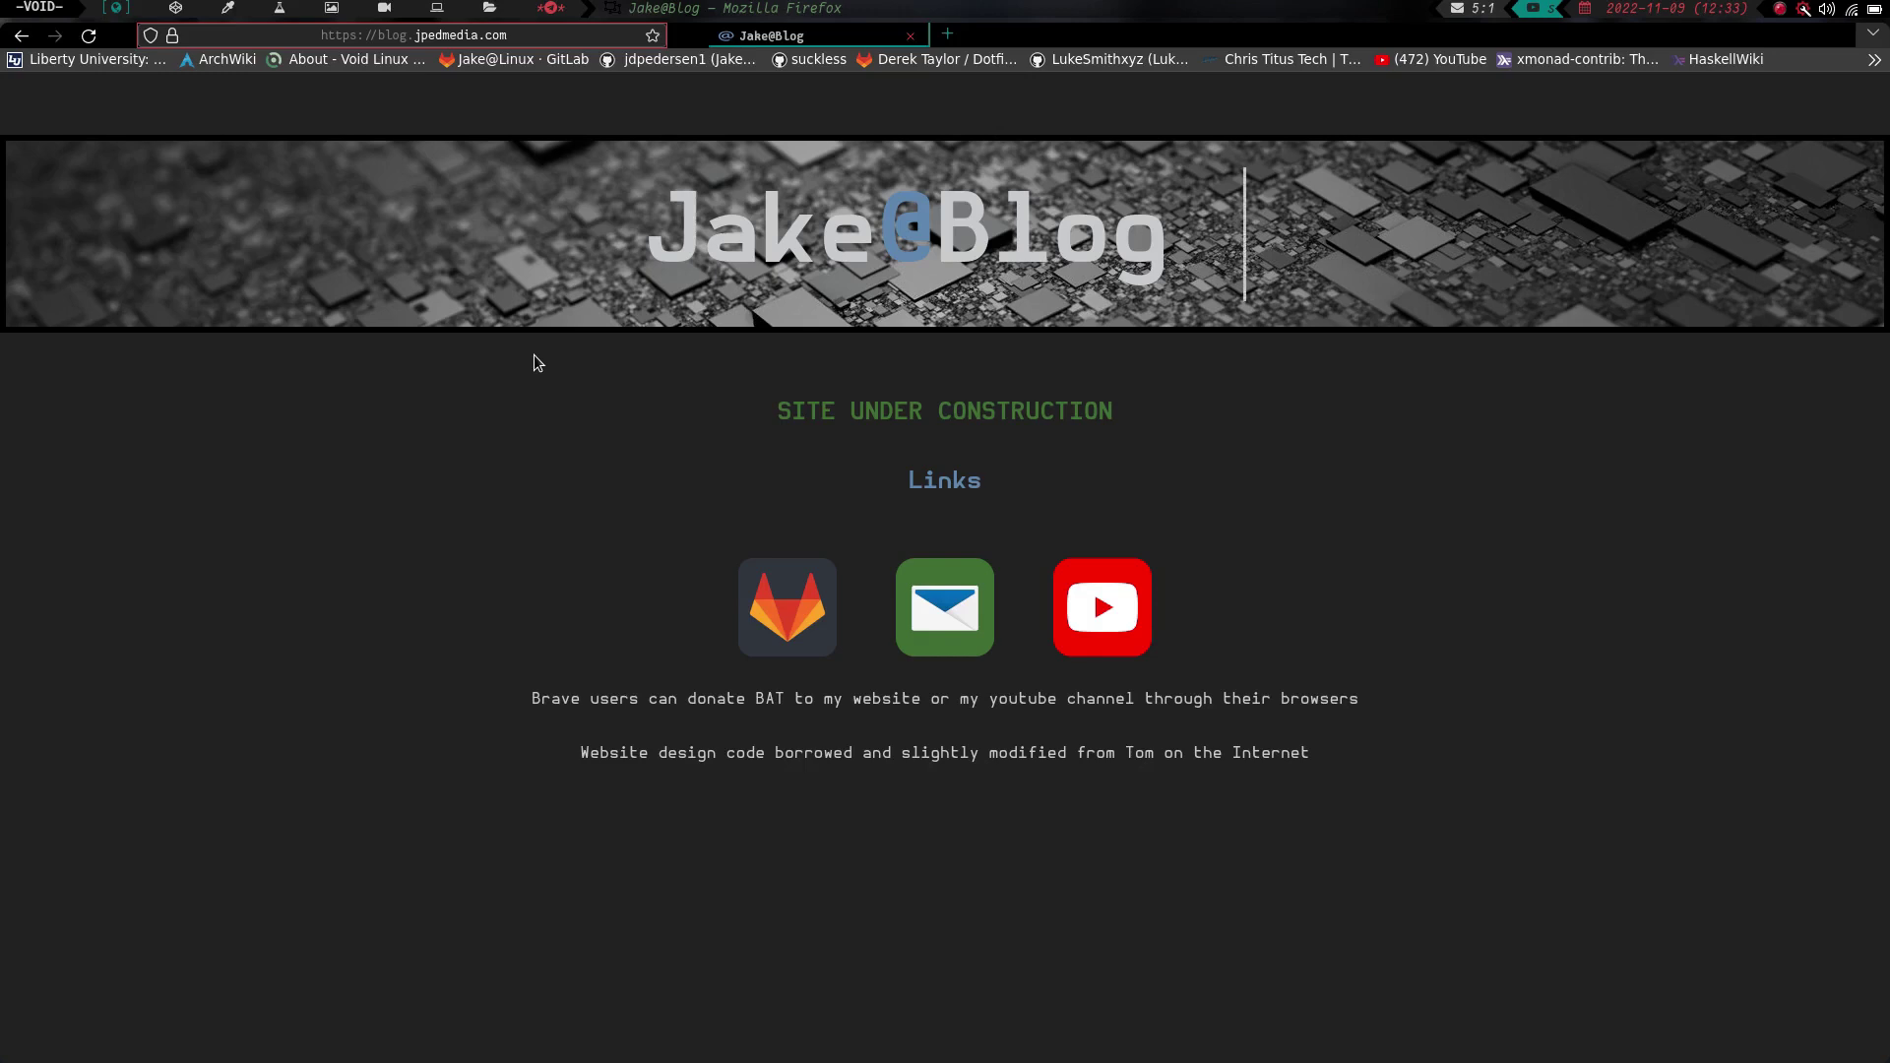
Go back to the jpedmedia.com home page and expand the Playing Games section
{"action": "left_click", "coordinate": [20, 36]}
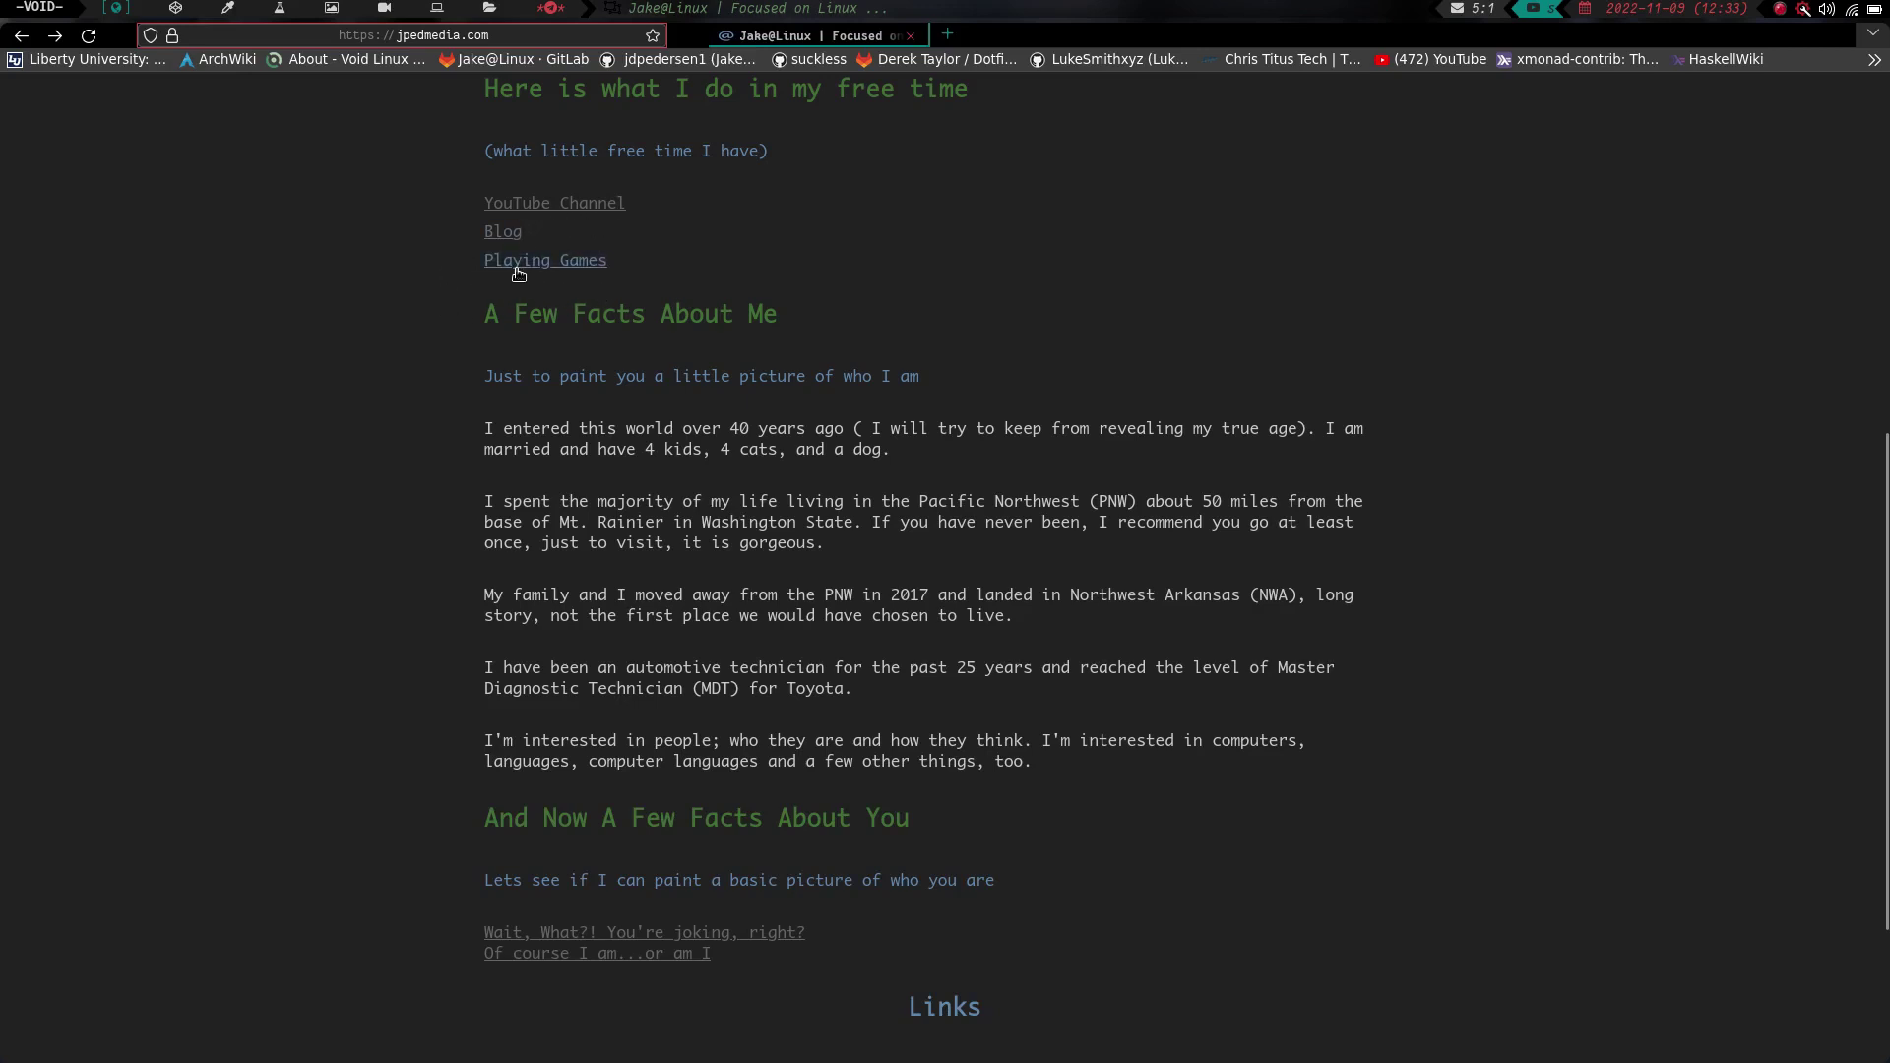
{"action": "left_click", "coordinate": [516, 264]}
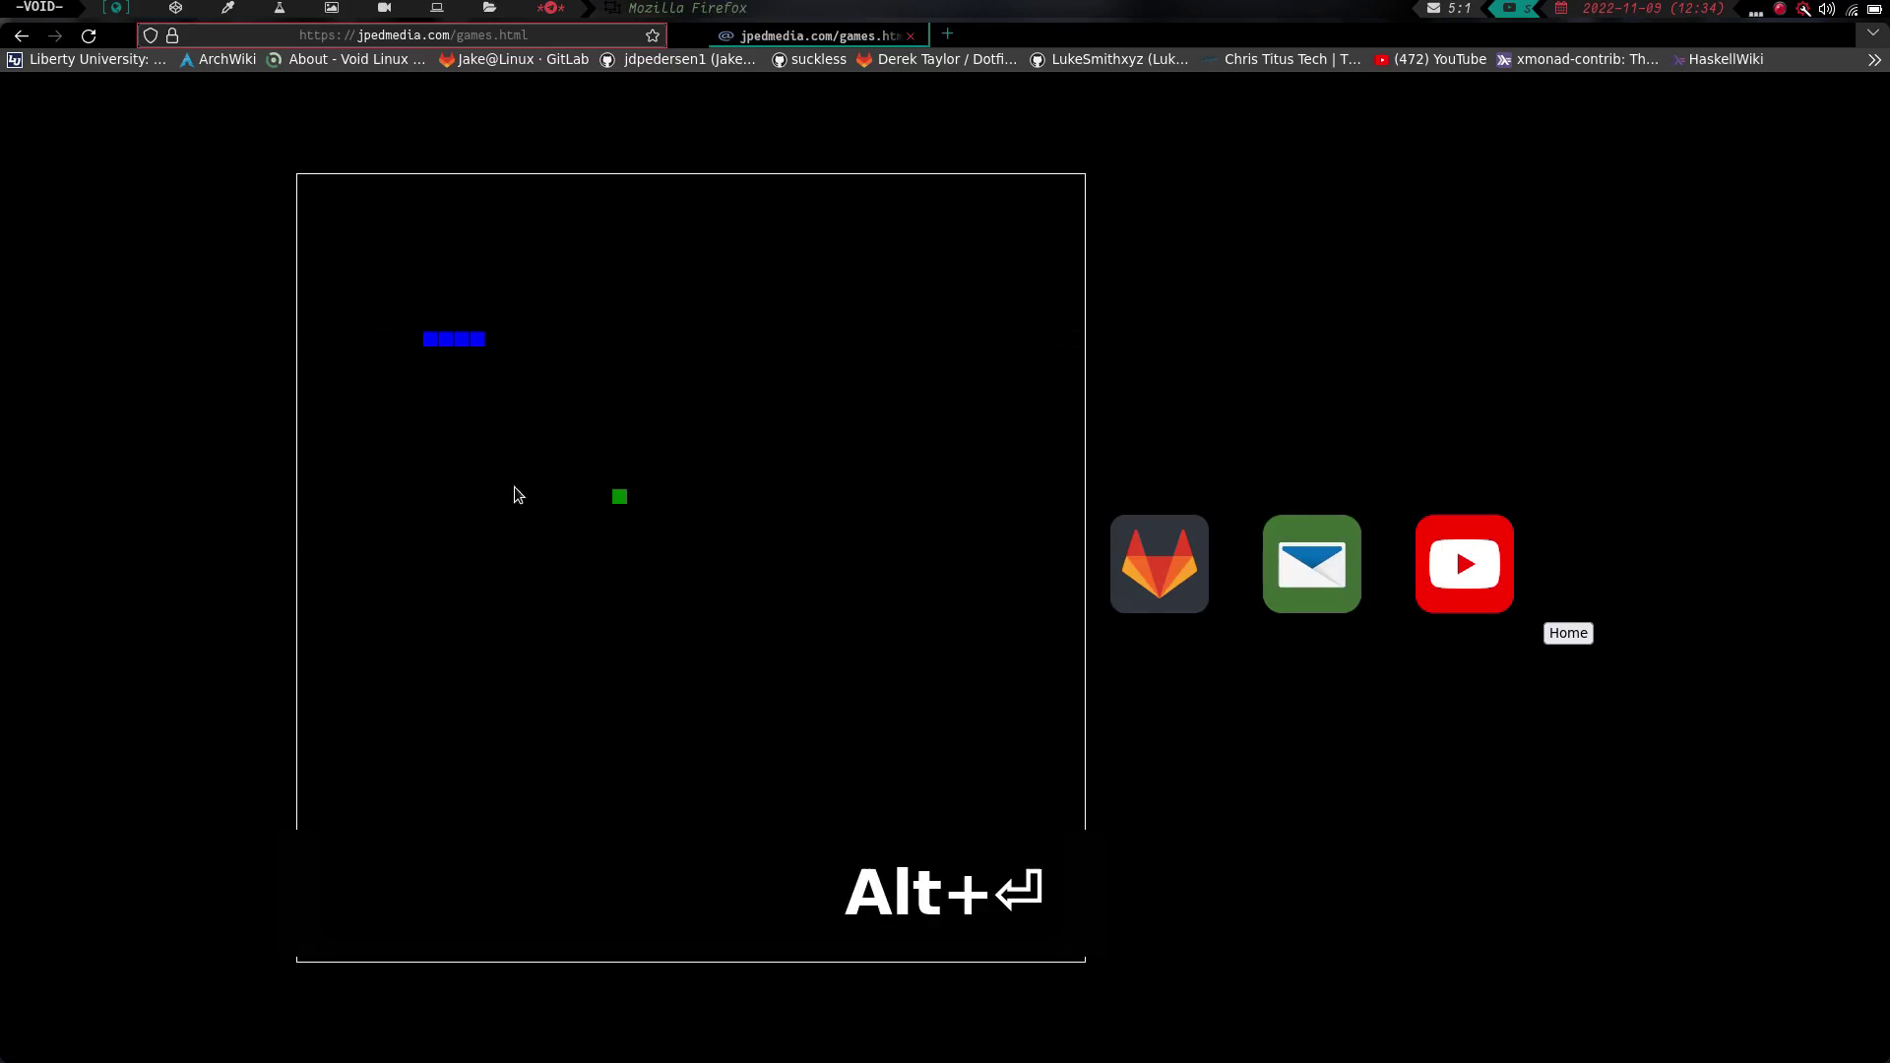
Play a round of Snek, steering the snake with the h, j, k and l keys
{"action": "key", "text": "k"}
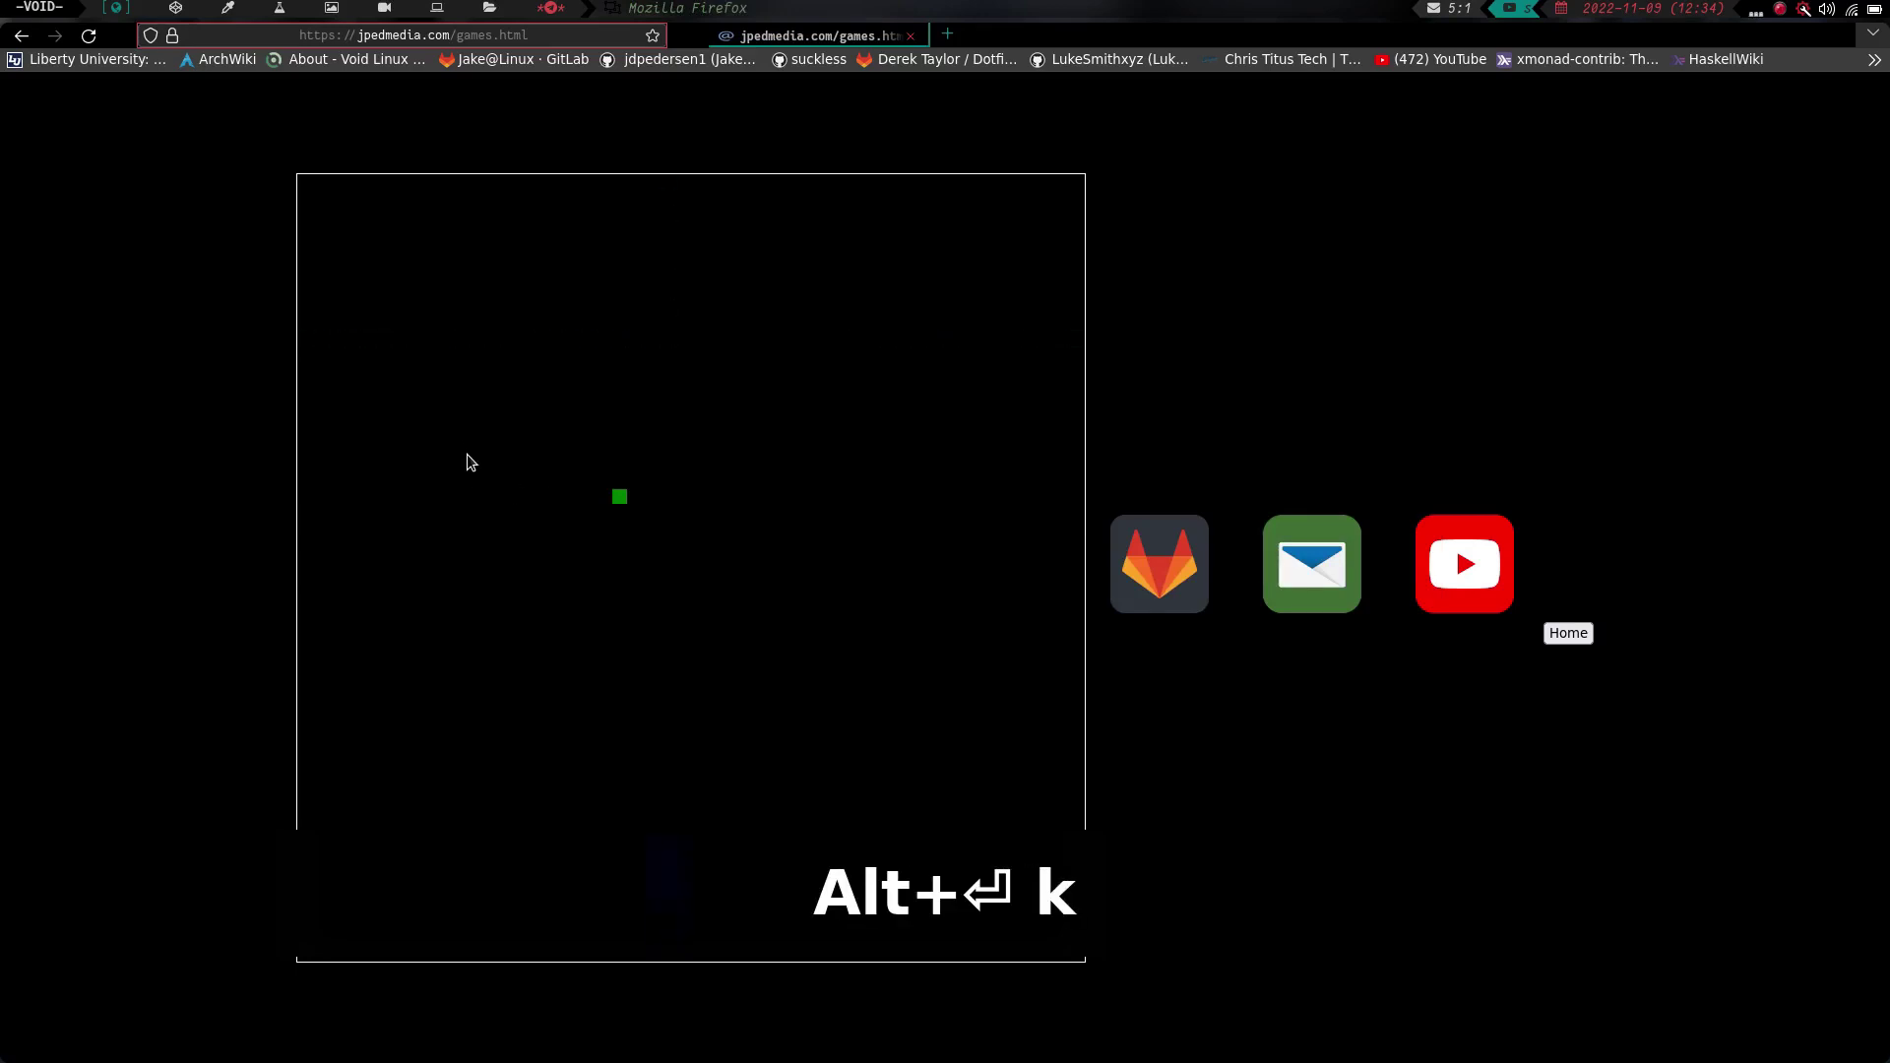
{"action": "key", "text": "h"}
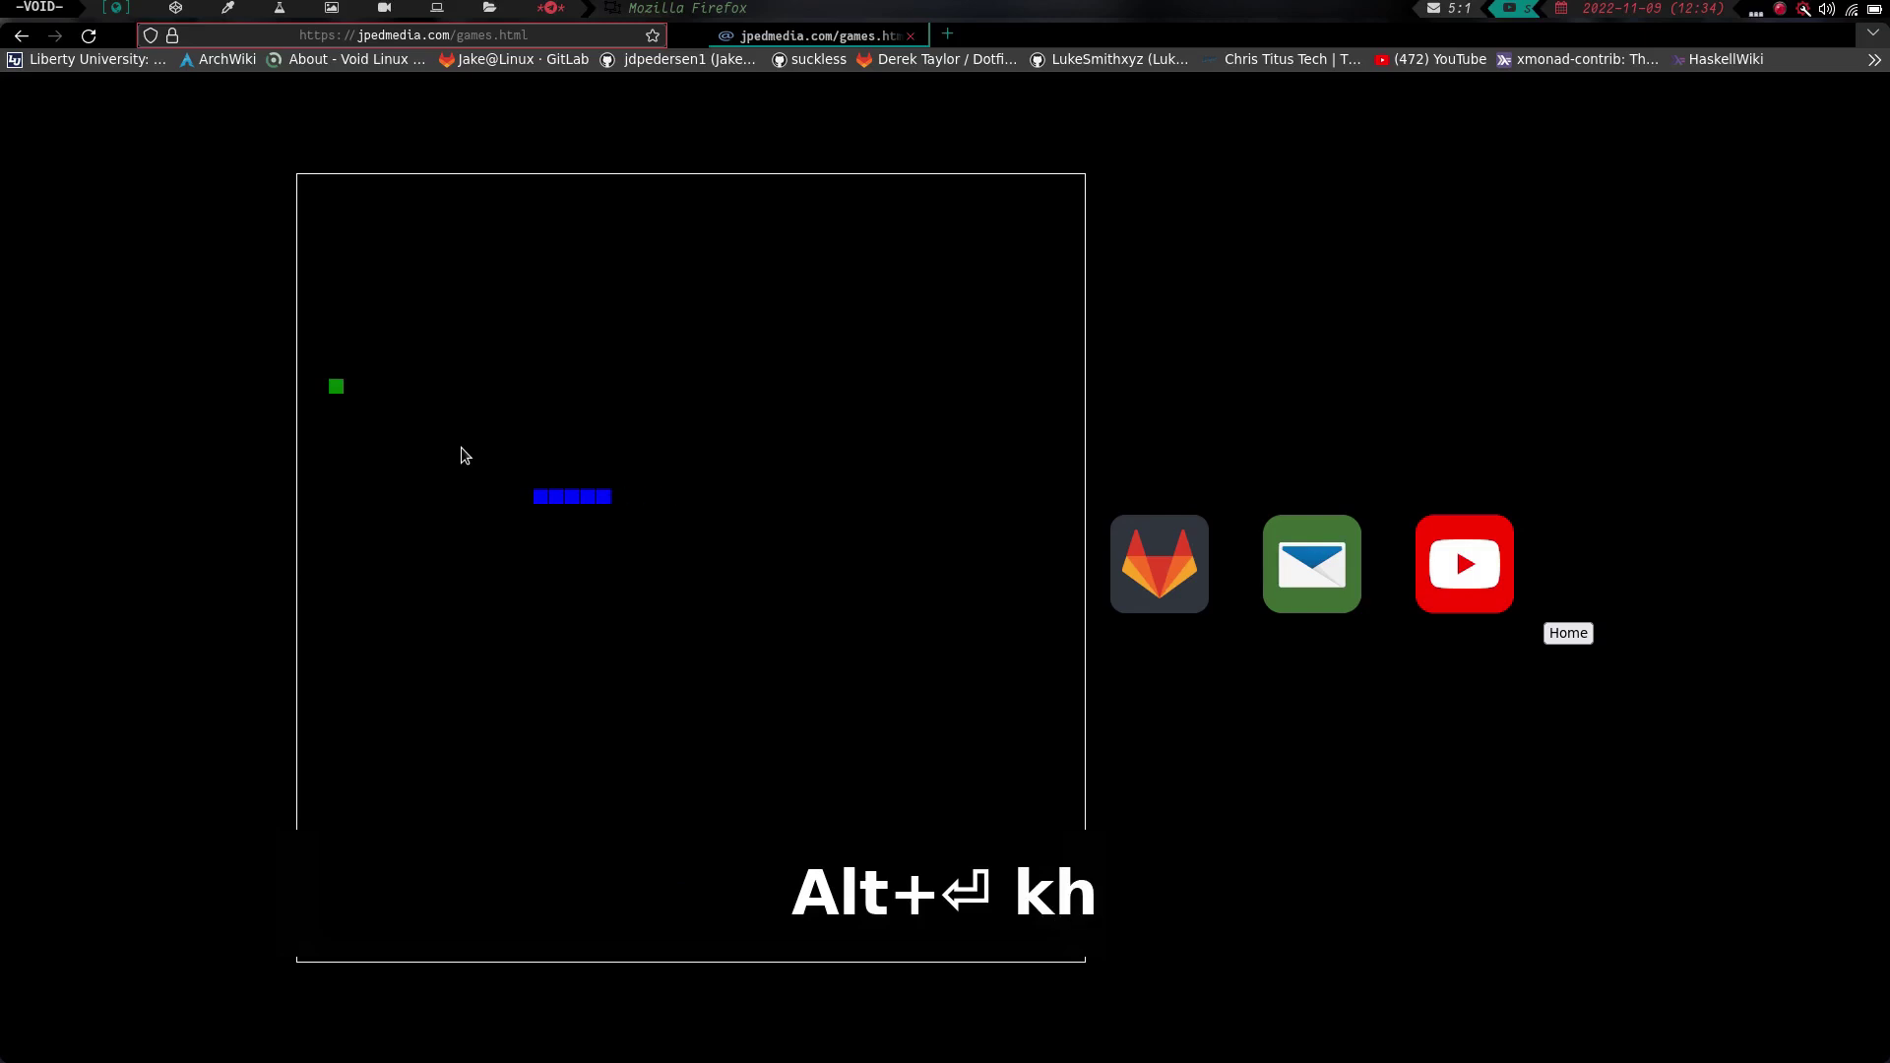
{"action": "key", "text": "k"}
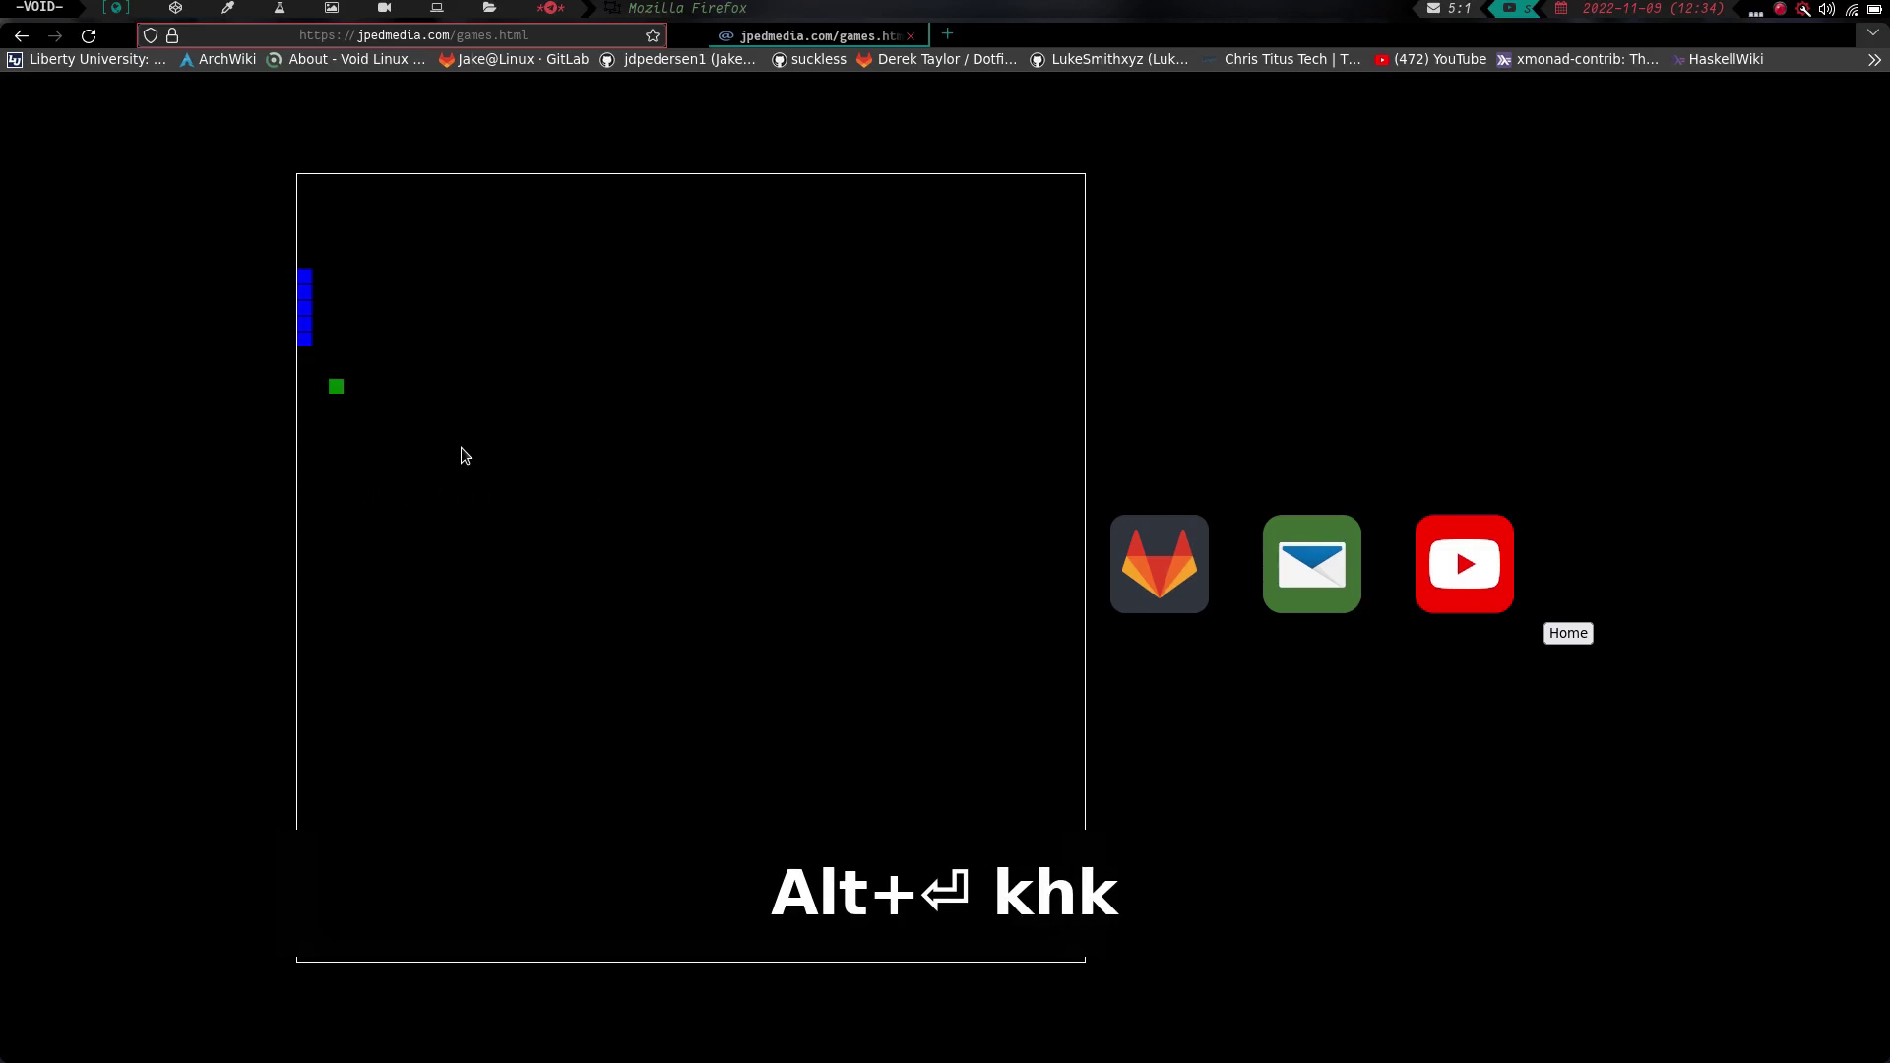
{"action": "key", "text": "l"}
{"action": "key", "text": "j"}
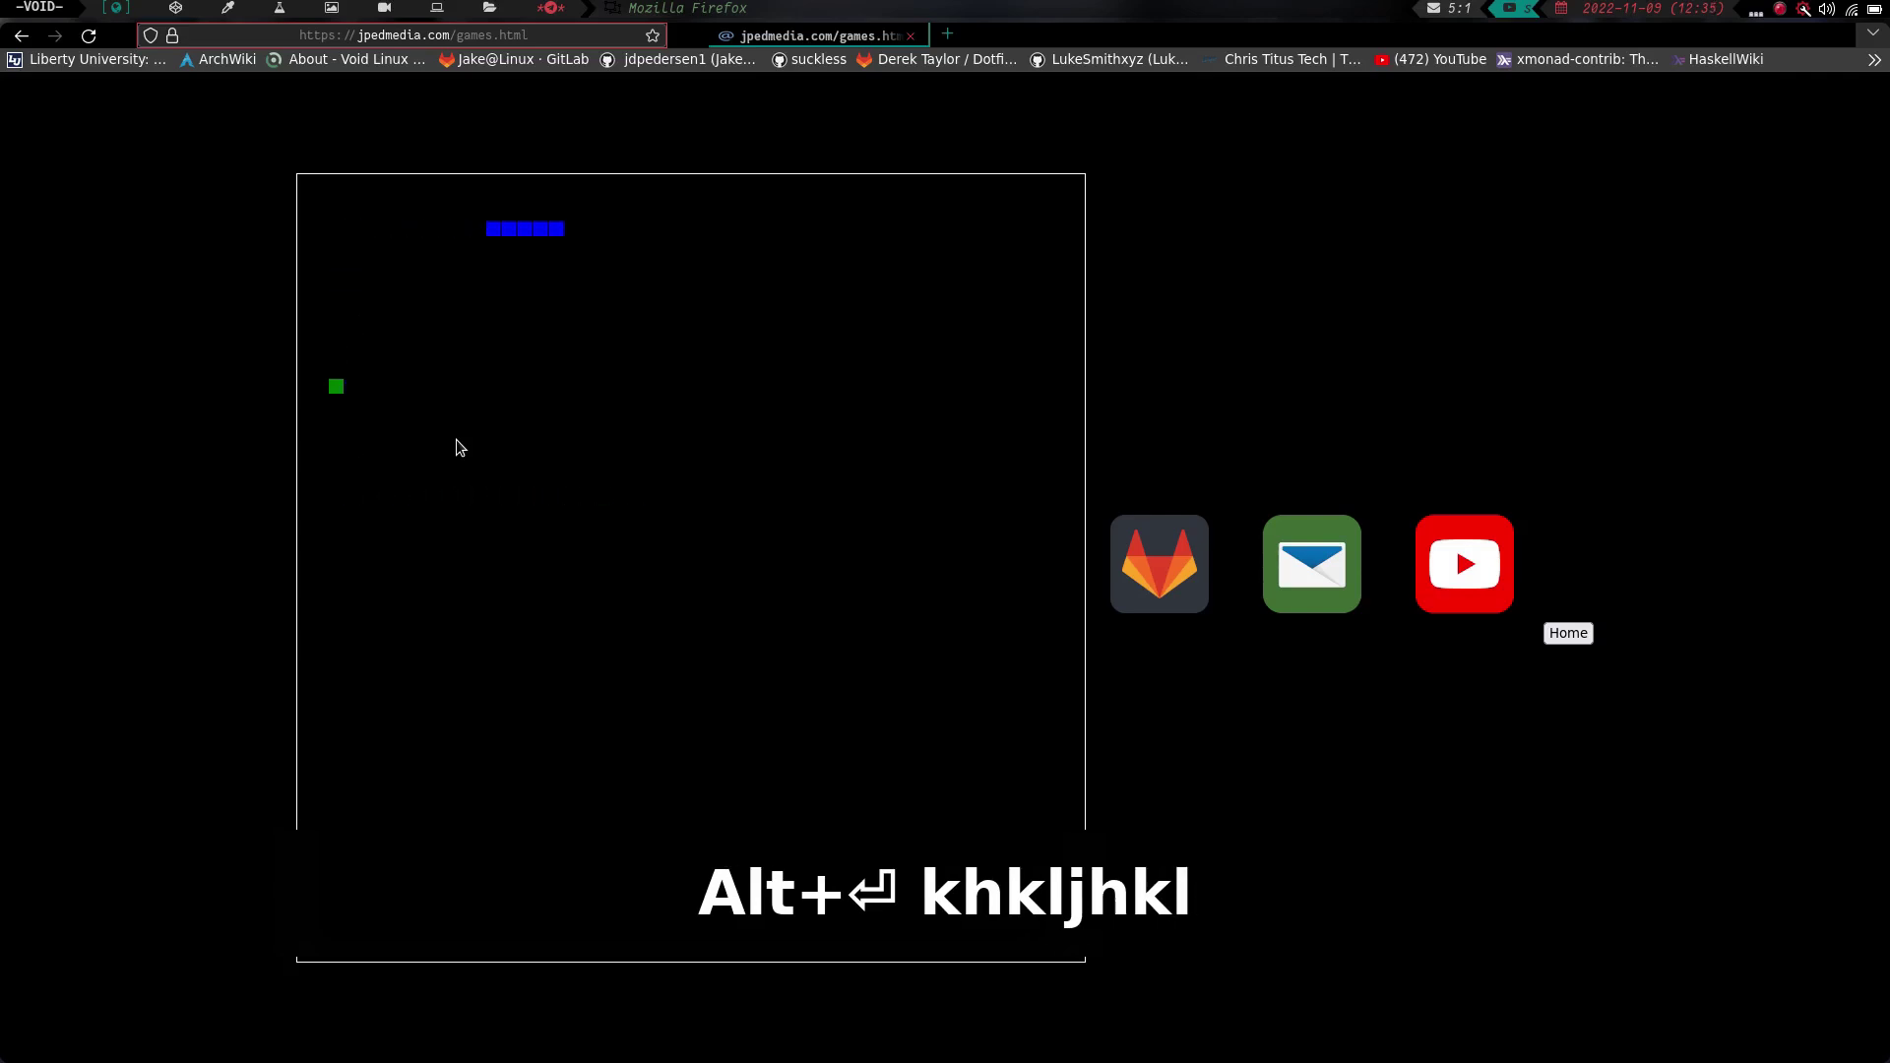
{"action": "key", "text": "k"}
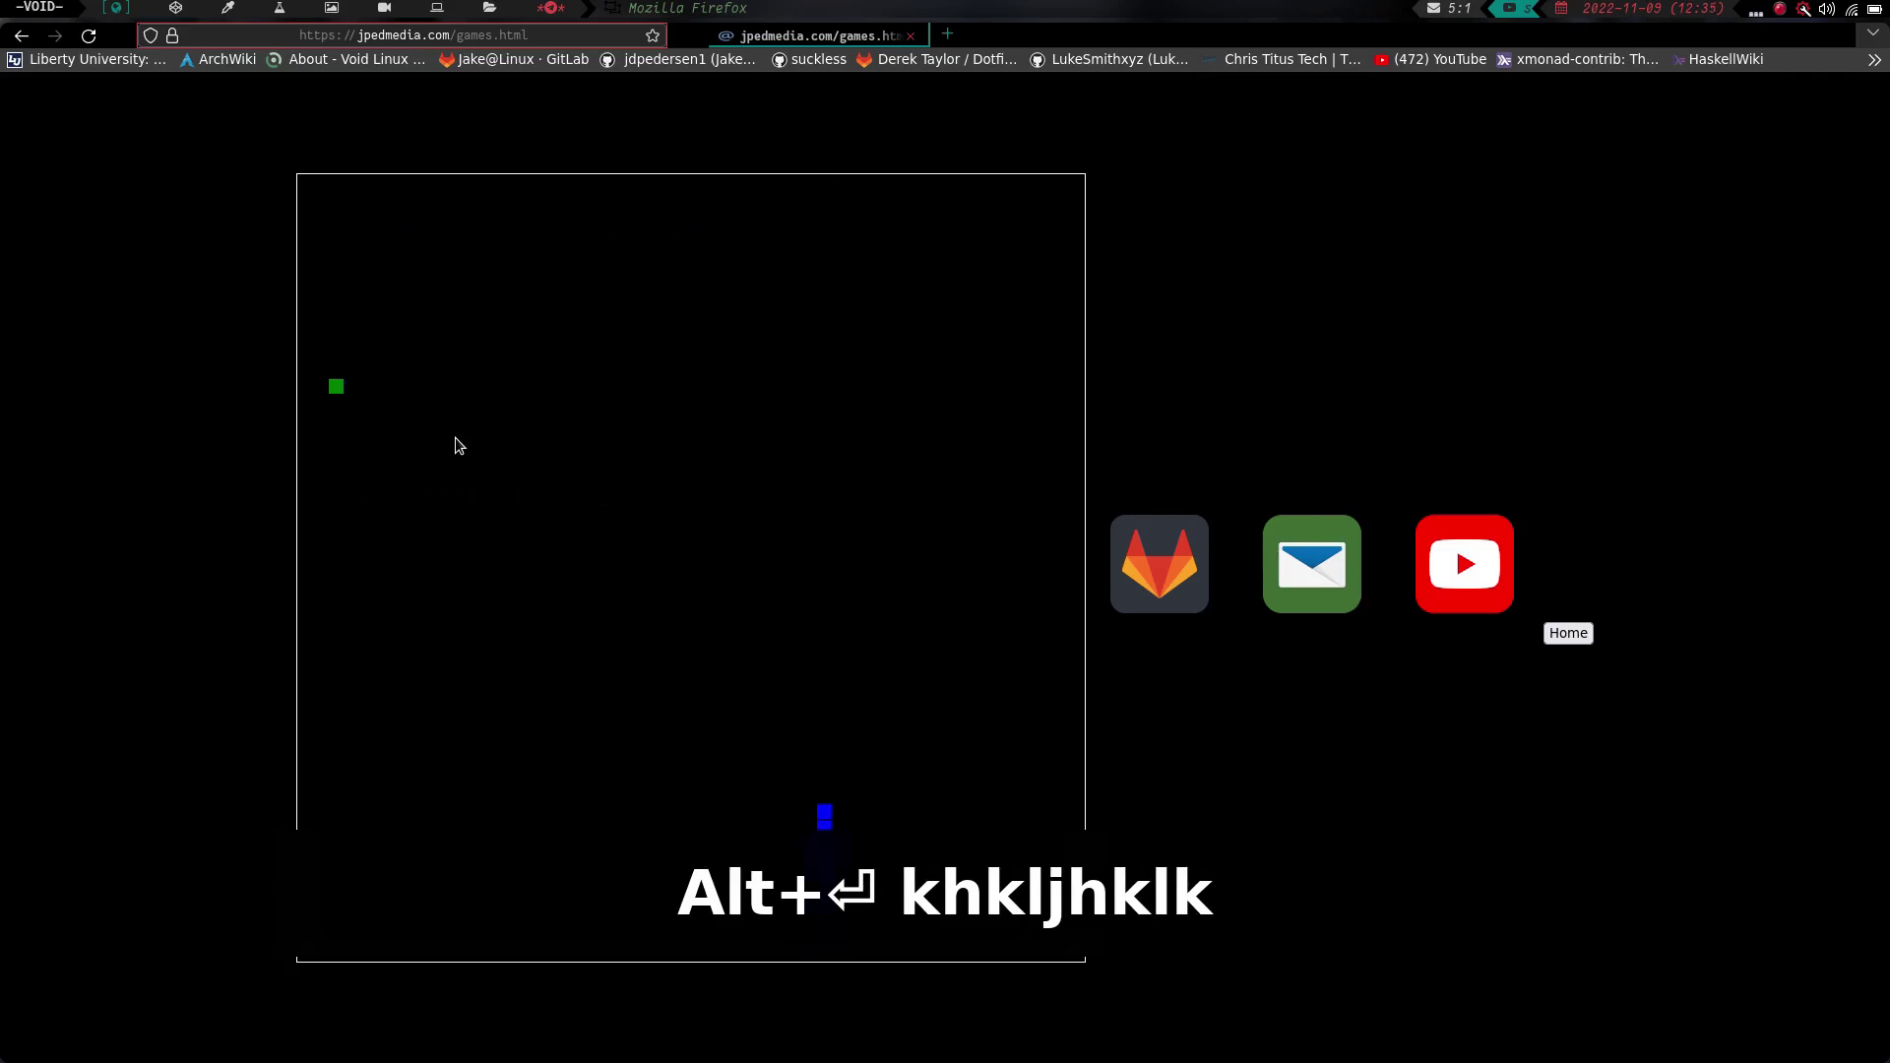
{"action": "key", "text": "h"}
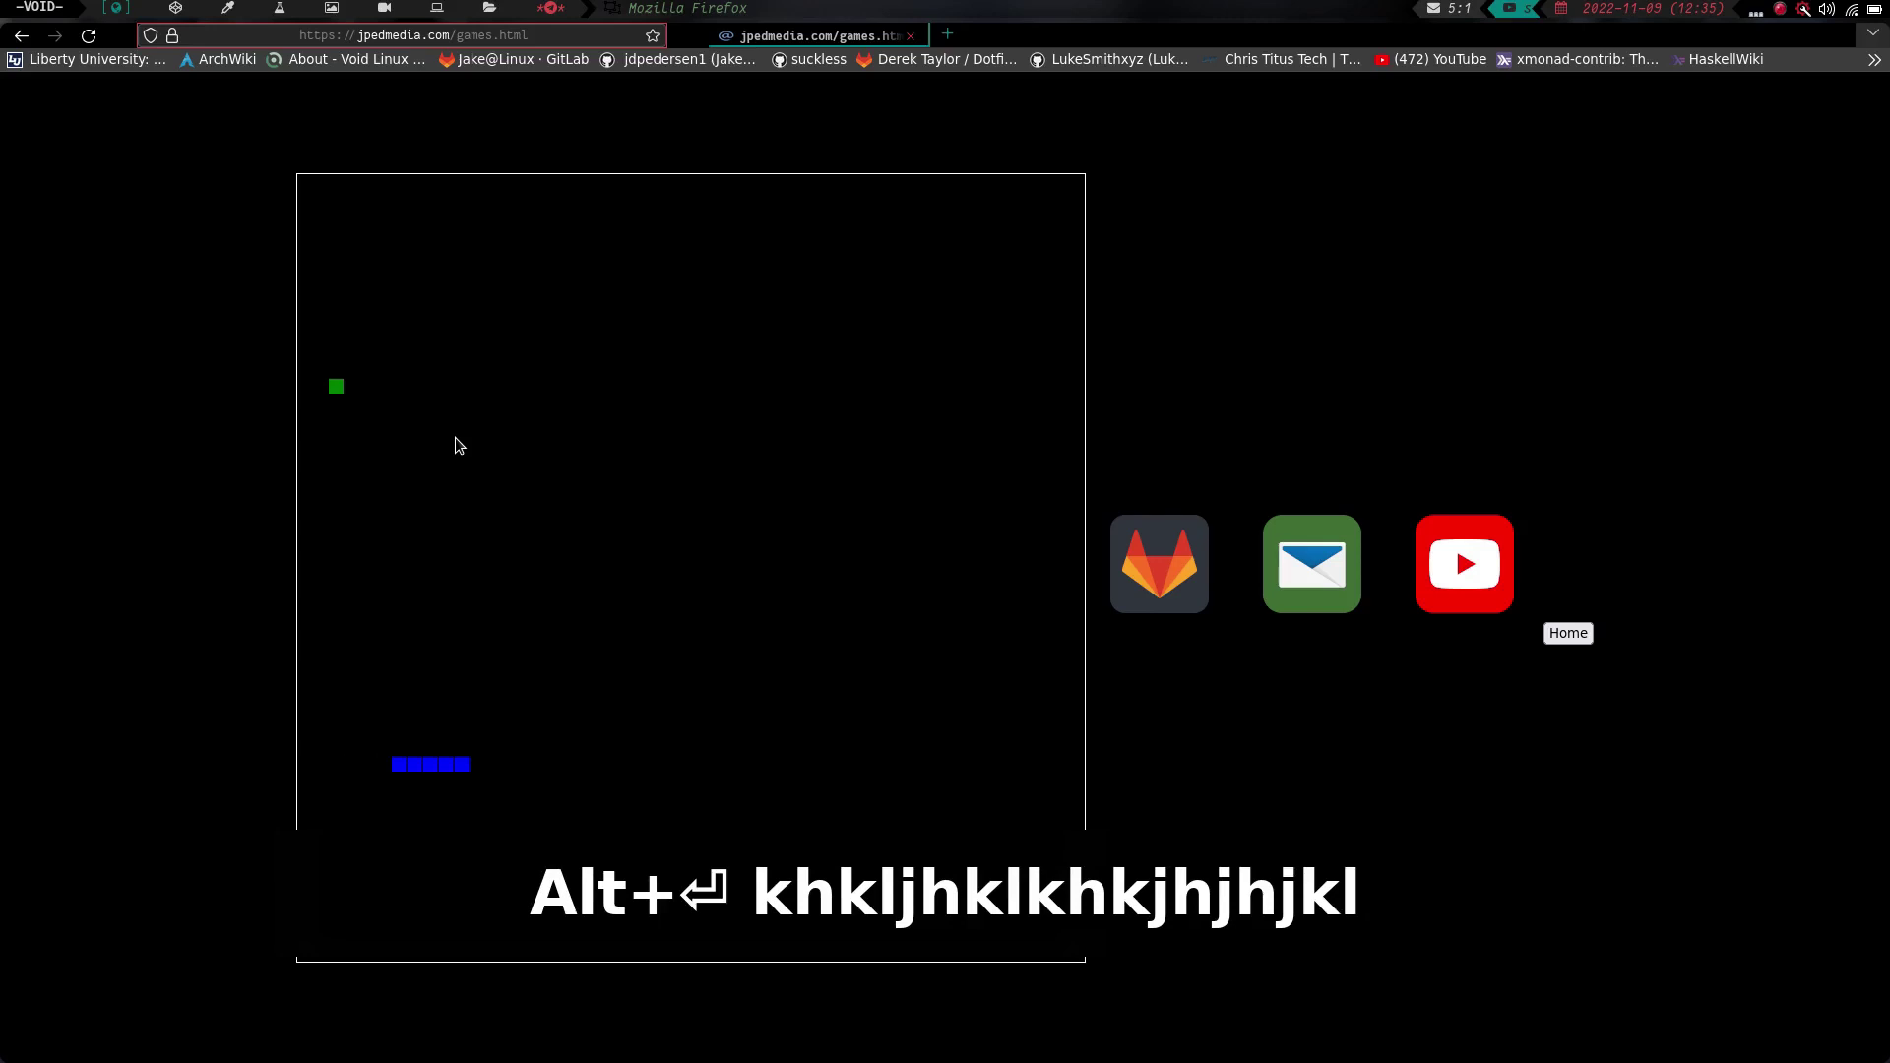
{"action": "key", "text": "j"}
{"action": "key", "text": "h"}
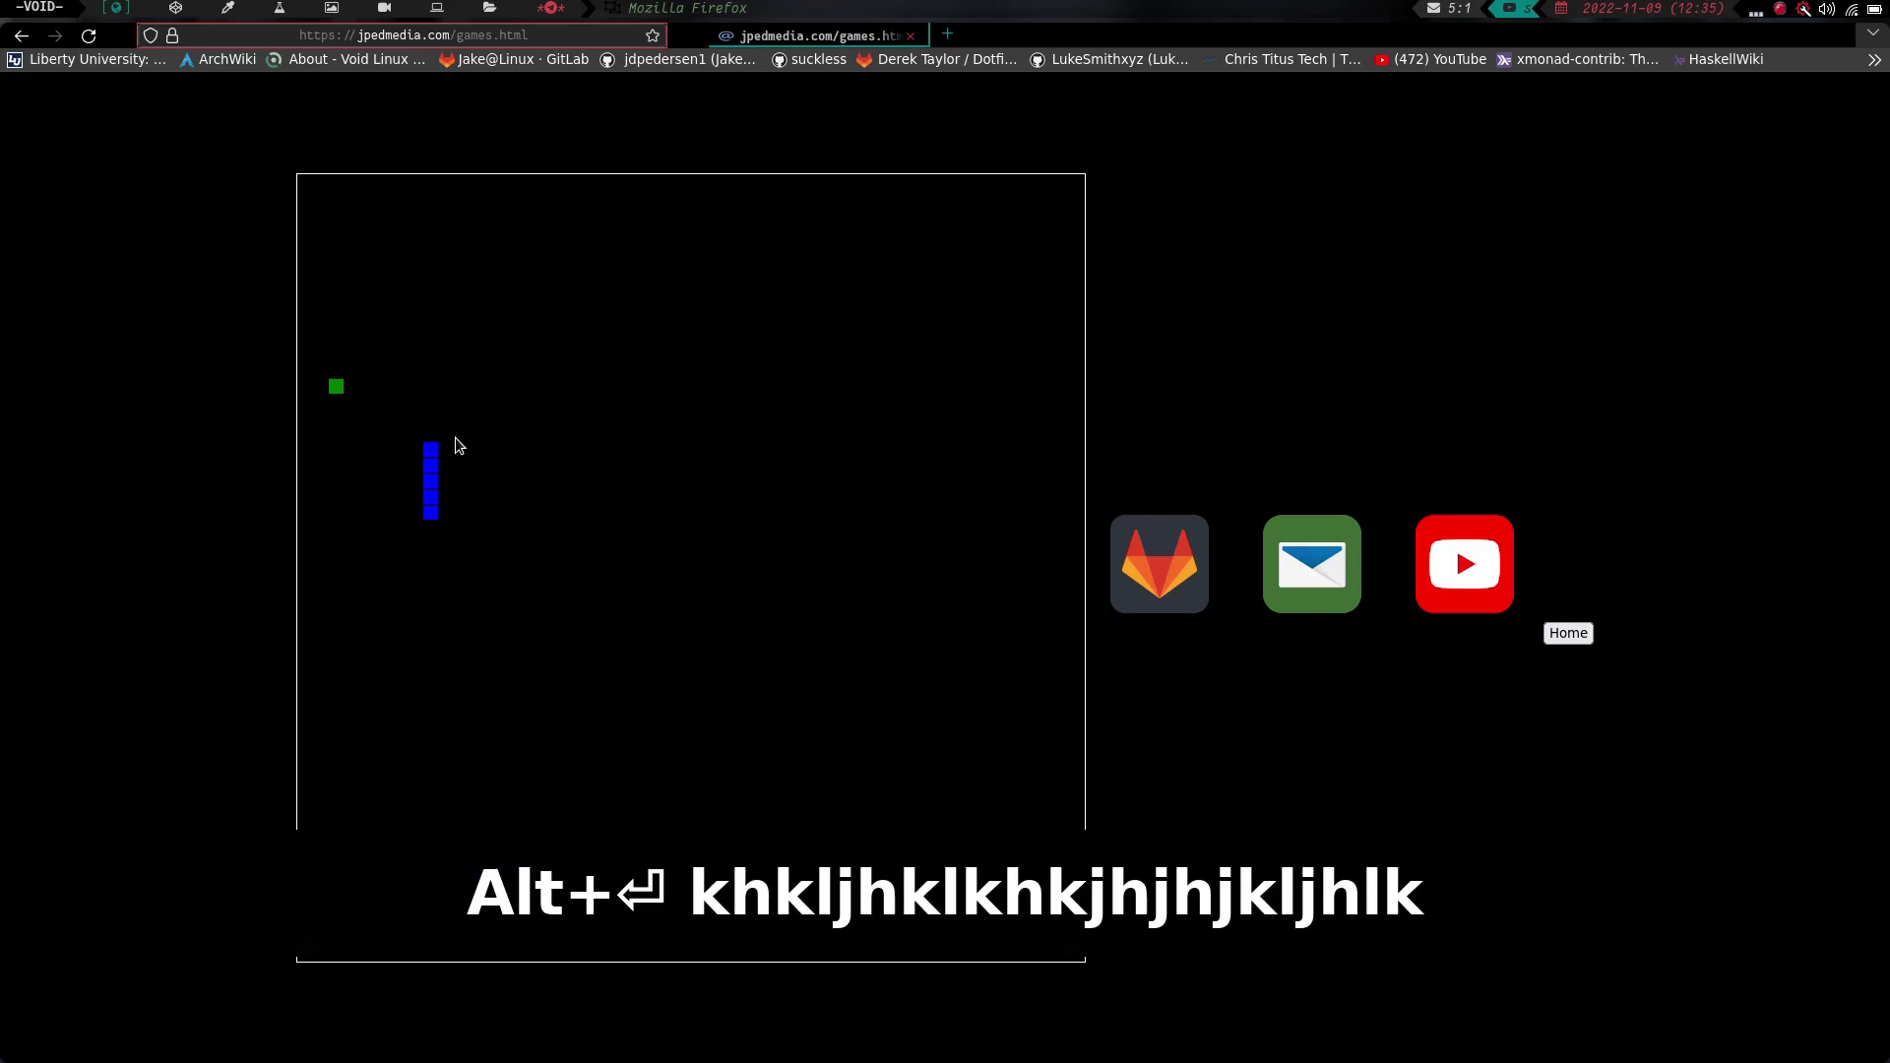
{"action": "key", "text": "h"}
{"action": "key", "text": "k"}
{"action": "key", "text": "h"}
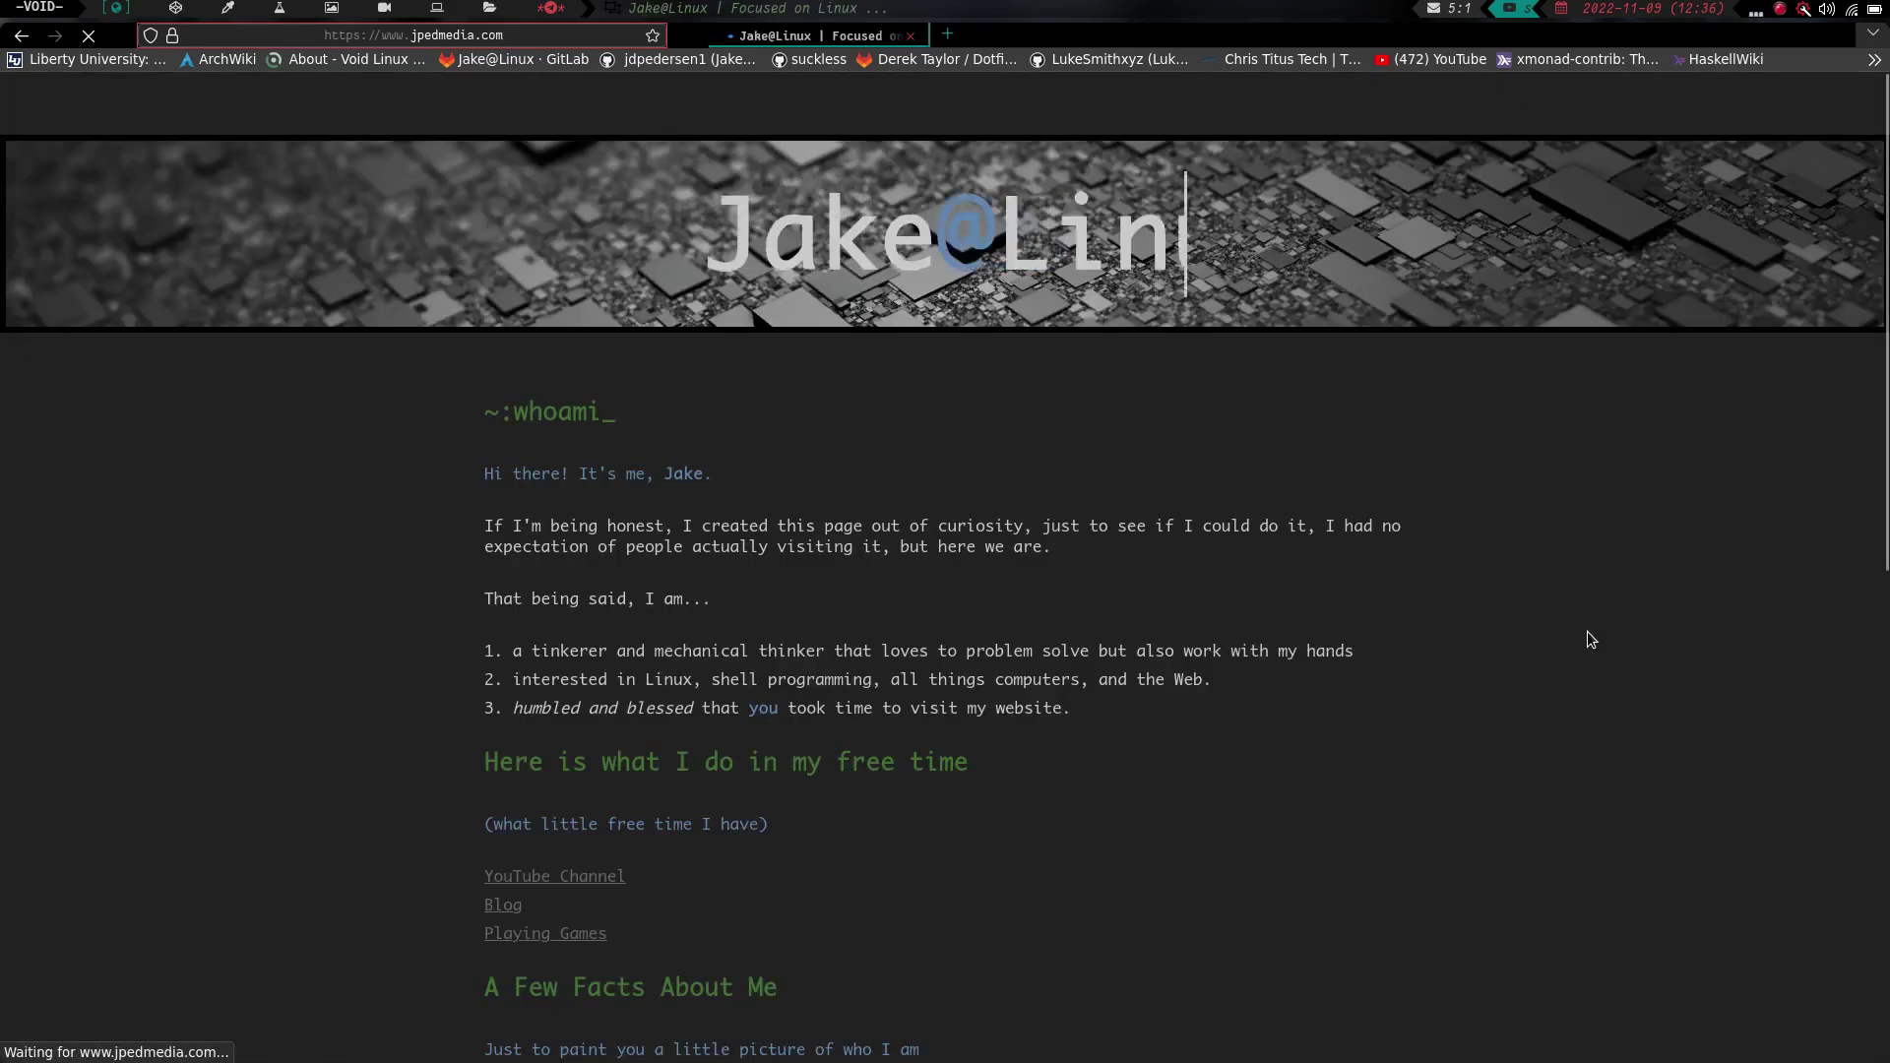
Switch to the empty second workspace and open a new terminal window
{"action": "key", "text": "alt+2"}
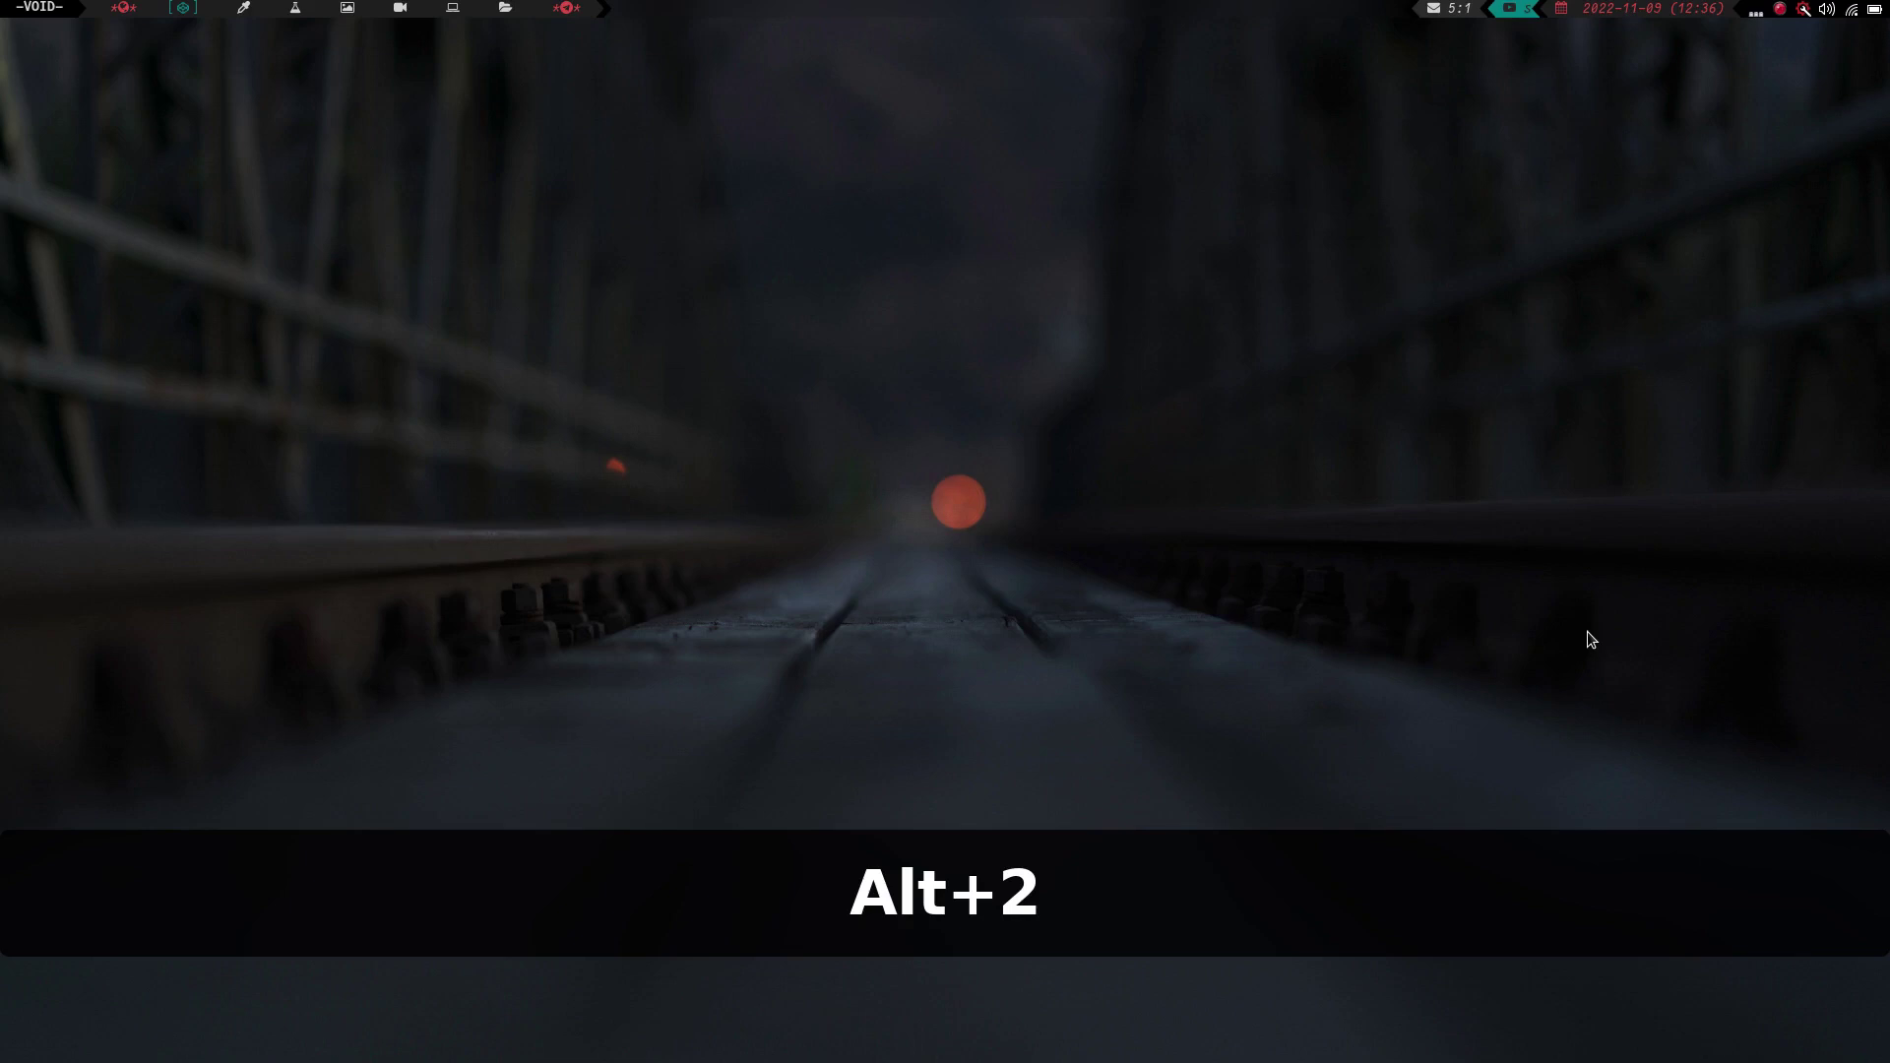
{"action": "key", "text": "alt+shift+Return"}
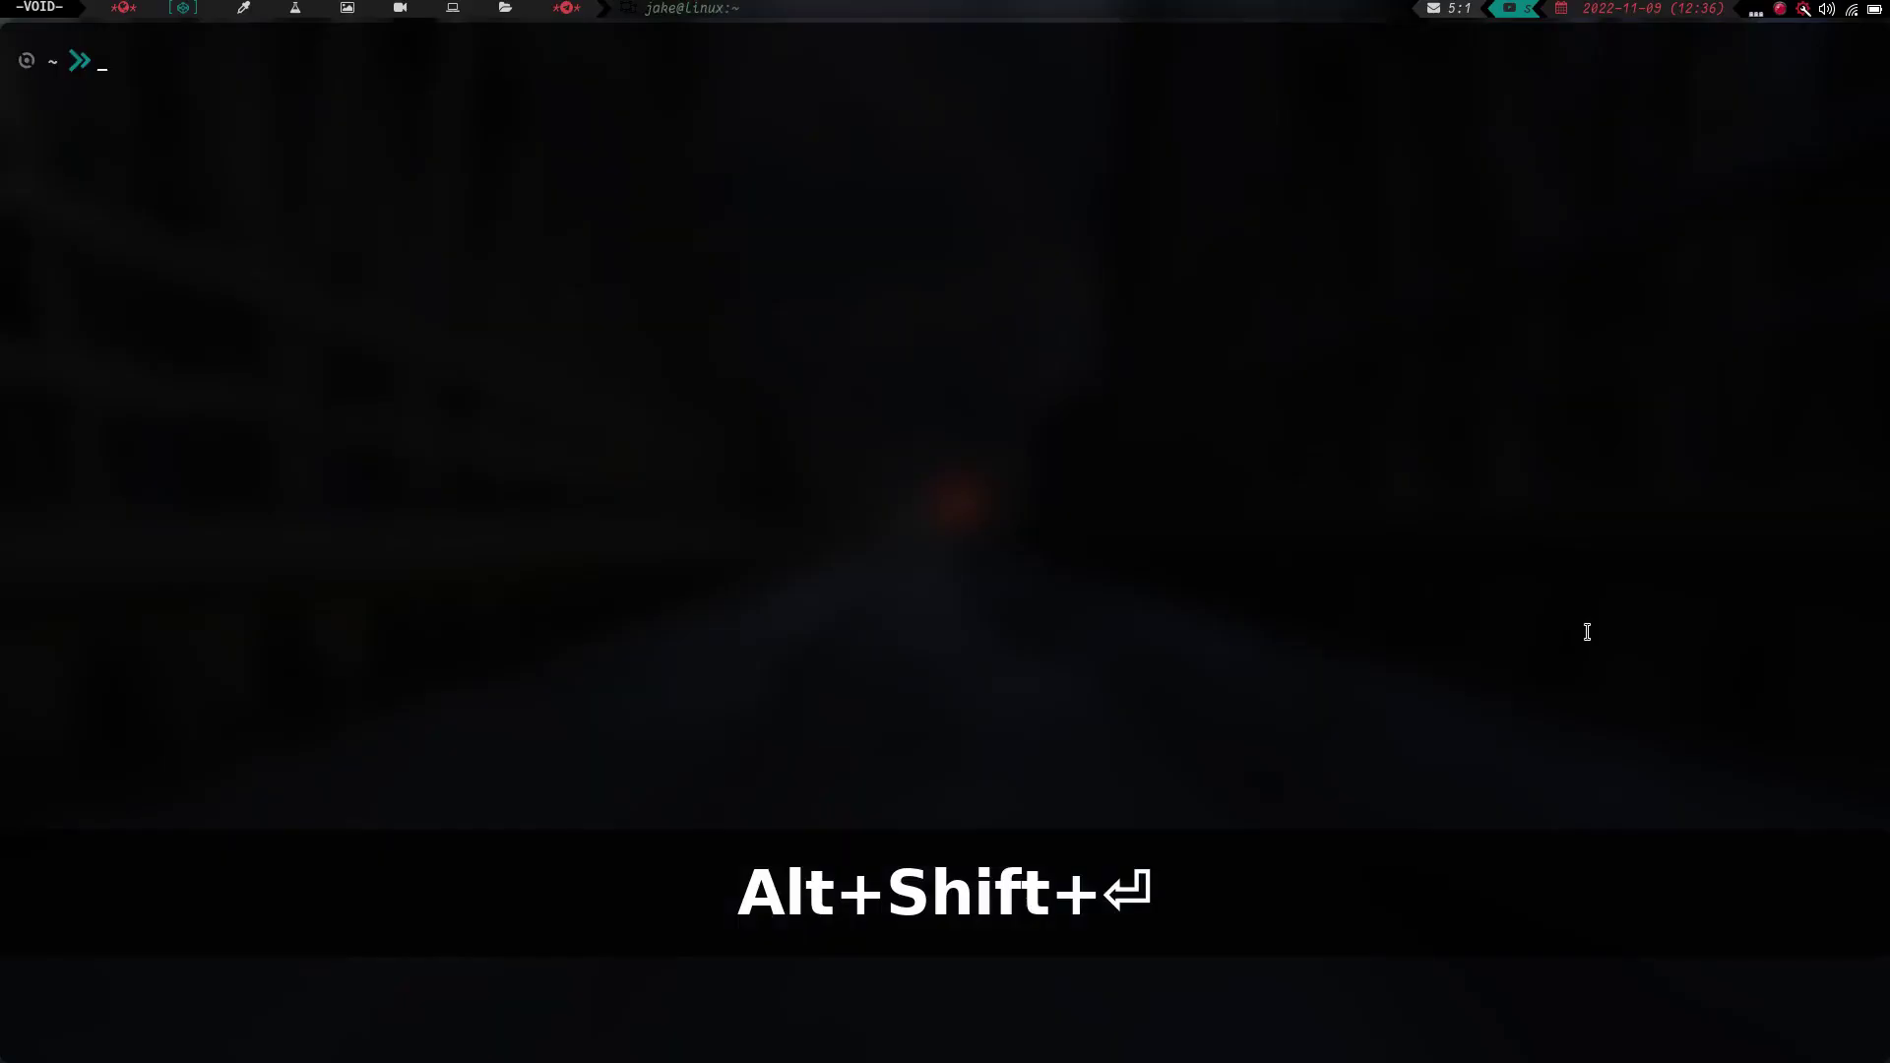
{"action": "key", "text": "alt+Return"}
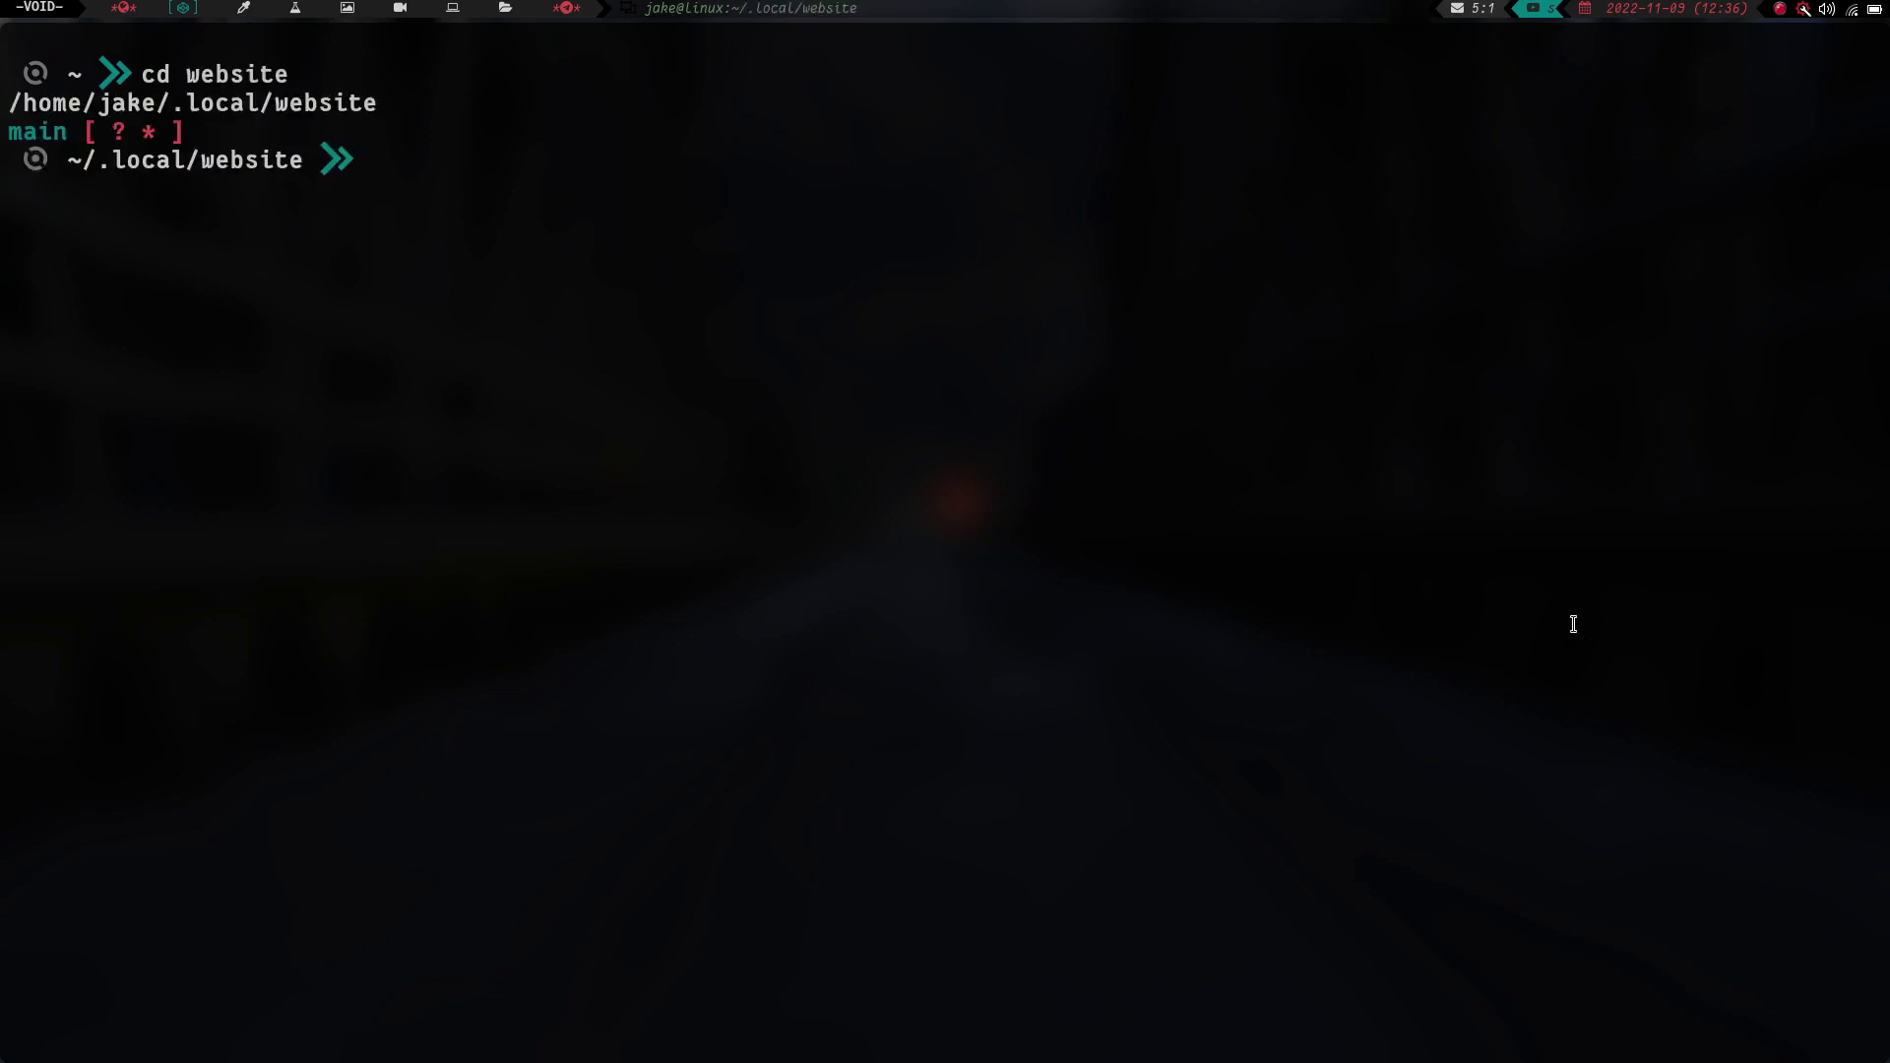
Change into the website's jpedmedia folder and open games.html in vim
{"action": "type", "text": "cd je"}
{"action": "key", "text": "Tab"}
{"action": "key", "text": "Return"}
{"action": "type", "text": "vi"}
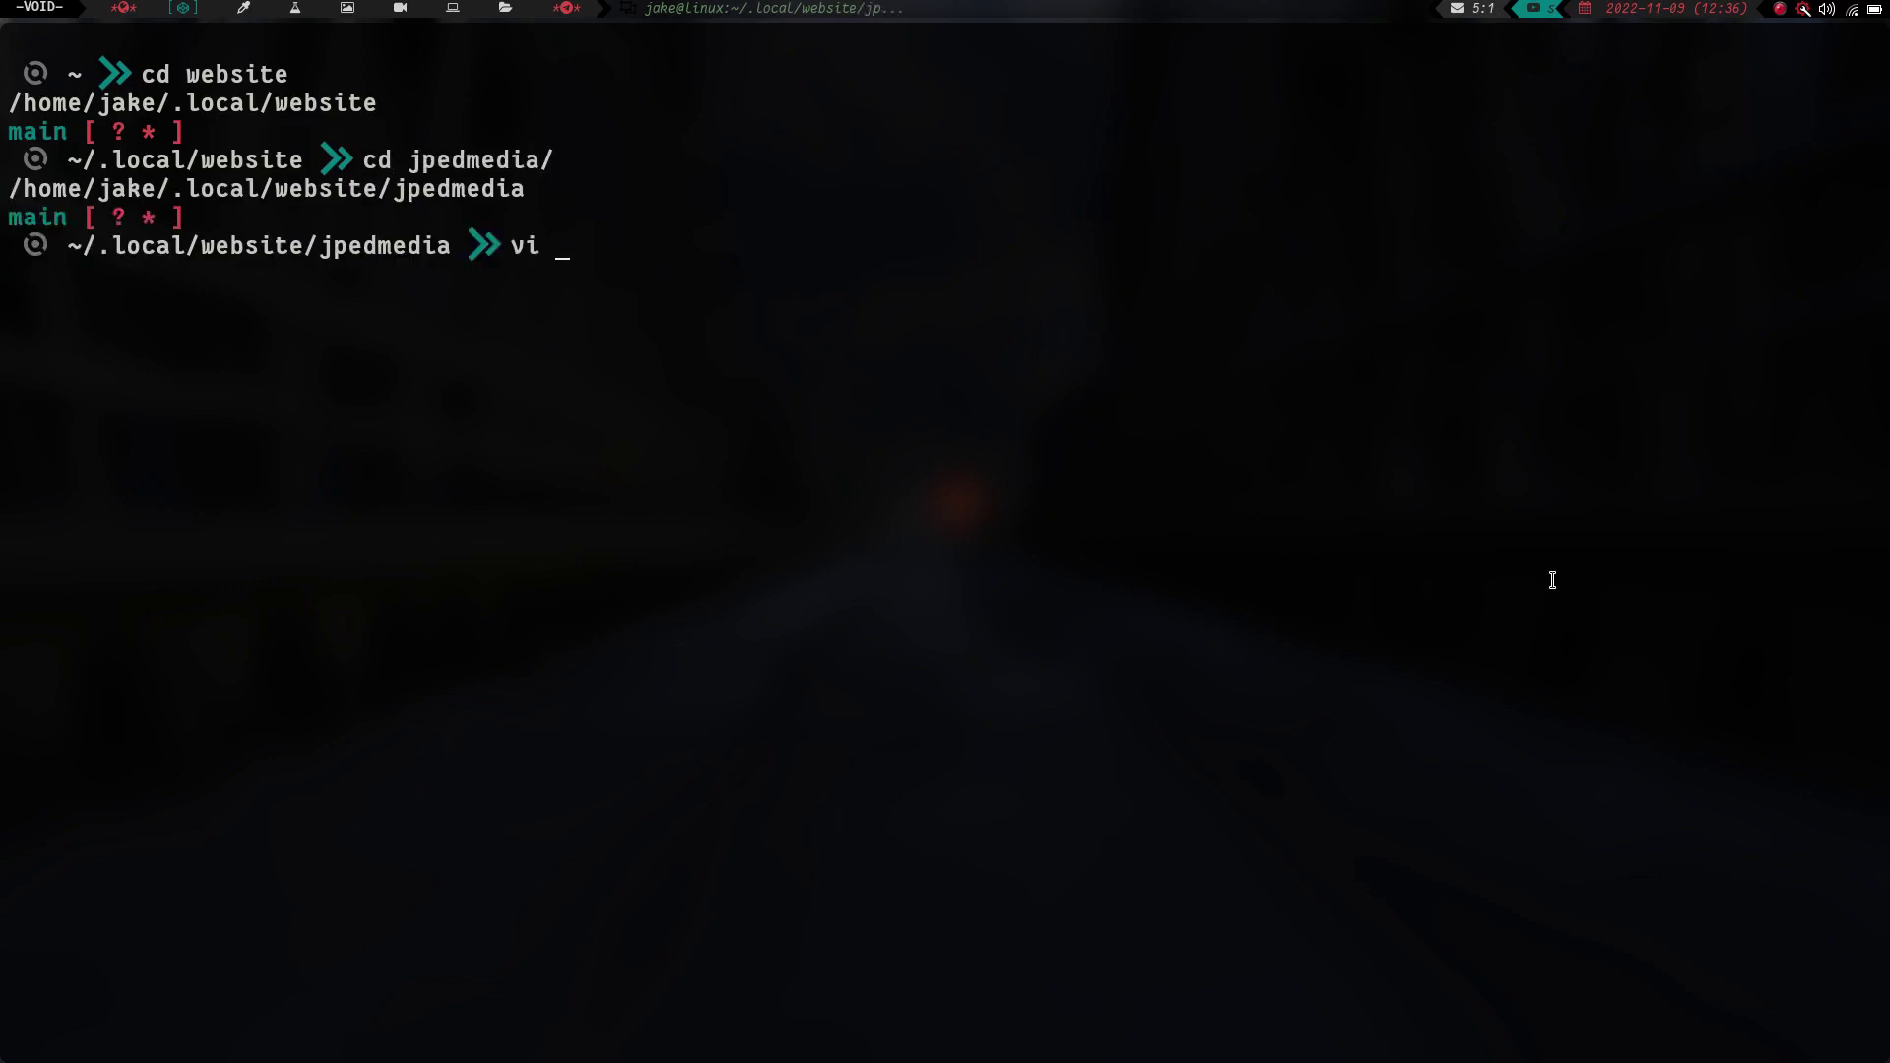
{"action": "type", "text": "m games"}
{"action": "key", "text": "Tab"}
{"action": "key", "text": "Return"}
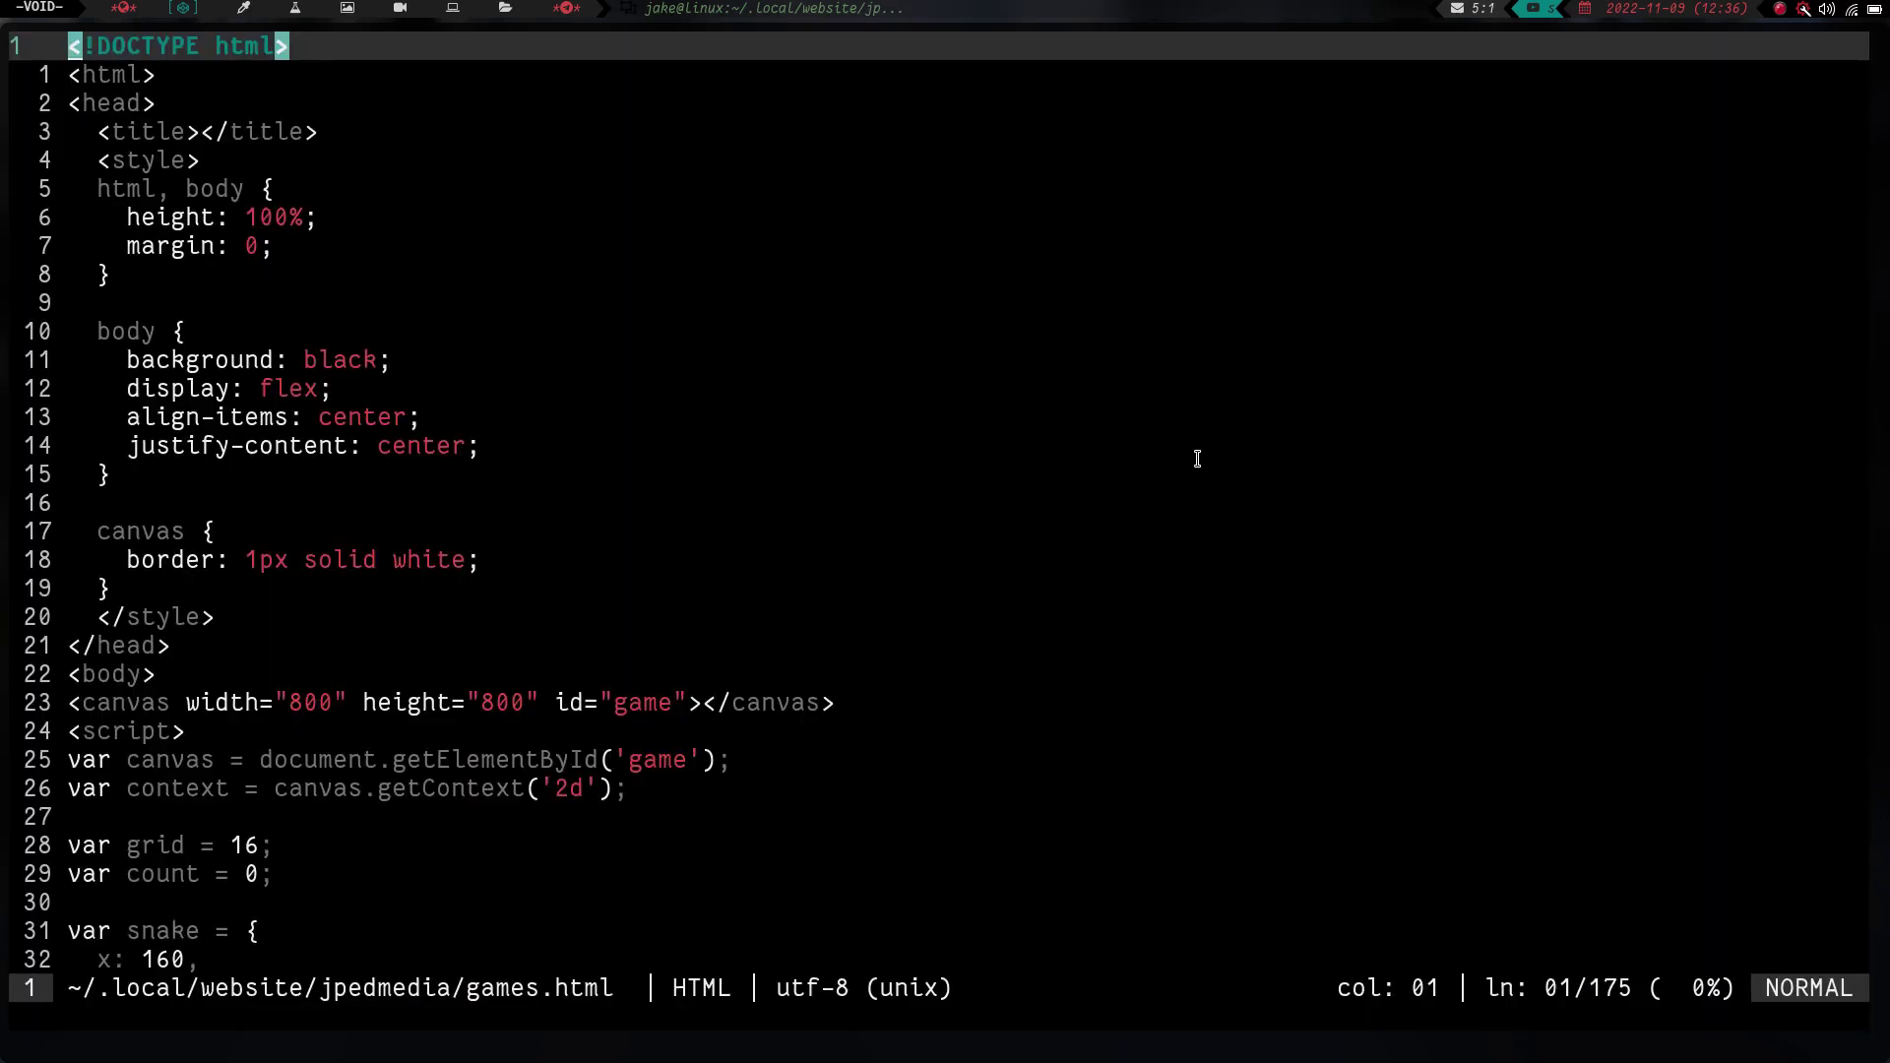
Move down games.html past the styles, canvas variables and snake/apple objects into the game loop
{"action": "key", "text": "j"}
{"action": "key", "text": "j"}
{"action": "key", "text": "j"}
{"action": "key", "text": "j"}
{"action": "key", "text": "j"}
{"action": "key", "text": "j"}
{"action": "key", "text": "j"}
{"action": "key", "text": "j"}
{"action": "key", "text": "j"}
{"action": "key", "text": "j"}
{"action": "key", "text": "j"}
{"action": "key", "text": "j"}
{"action": "key", "text": "j"}
{"action": "key", "text": "j"}
{"action": "key", "text": "j"}
{"action": "key", "text": "j"}
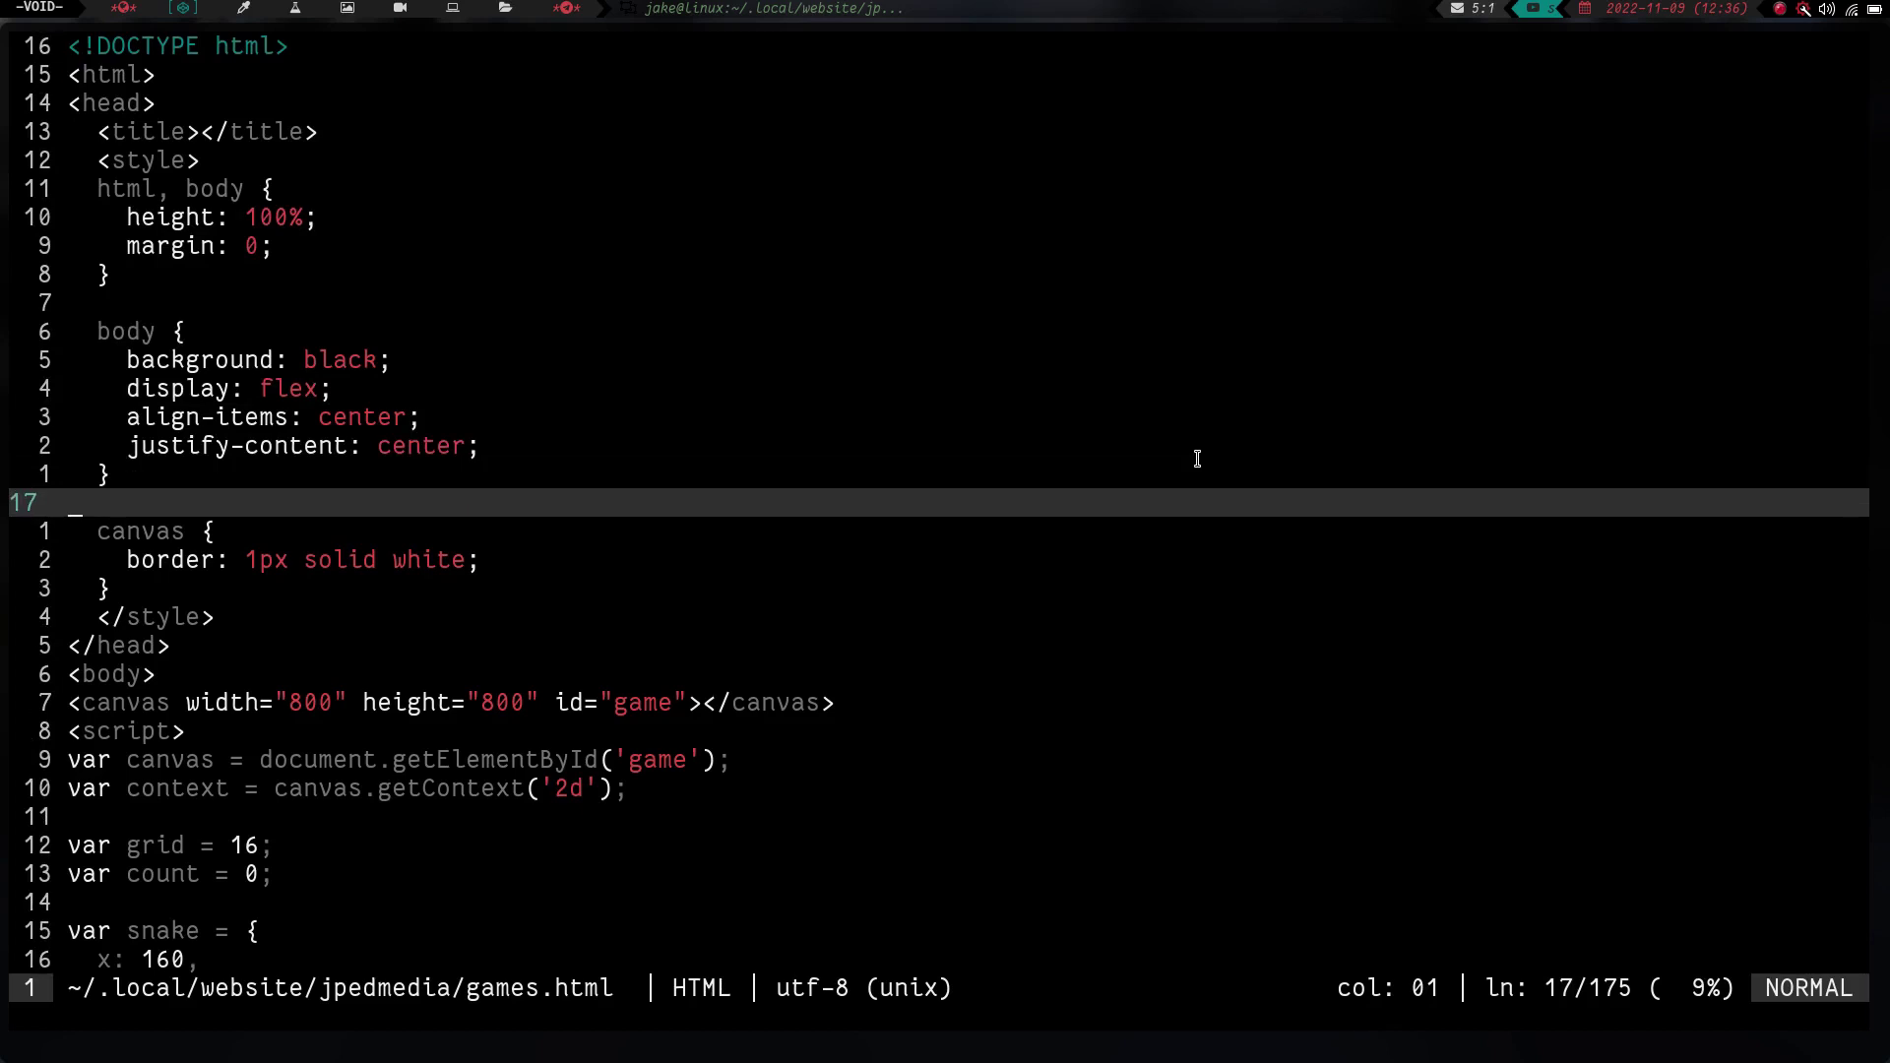
{"action": "key", "text": "j"}
{"action": "key", "text": "j"}
{"action": "key", "text": "j"}
{"action": "key", "text": "j"}
{"action": "key", "text": "j"}
{"action": "key", "text": "j"}
{"action": "key", "text": "j"}
{"action": "key", "text": "j"}
{"action": "key", "text": "j"}
{"action": "key", "text": "j"}
{"action": "key", "text": "j"}
{"action": "key", "text": "j"}
{"action": "key", "text": "j"}
{"action": "key", "text": "j"}
{"action": "key", "text": "j"}
{"action": "key", "text": "j"}
{"action": "key", "text": "j"}
{"action": "key", "text": "j"}
{"action": "key", "text": "j"}
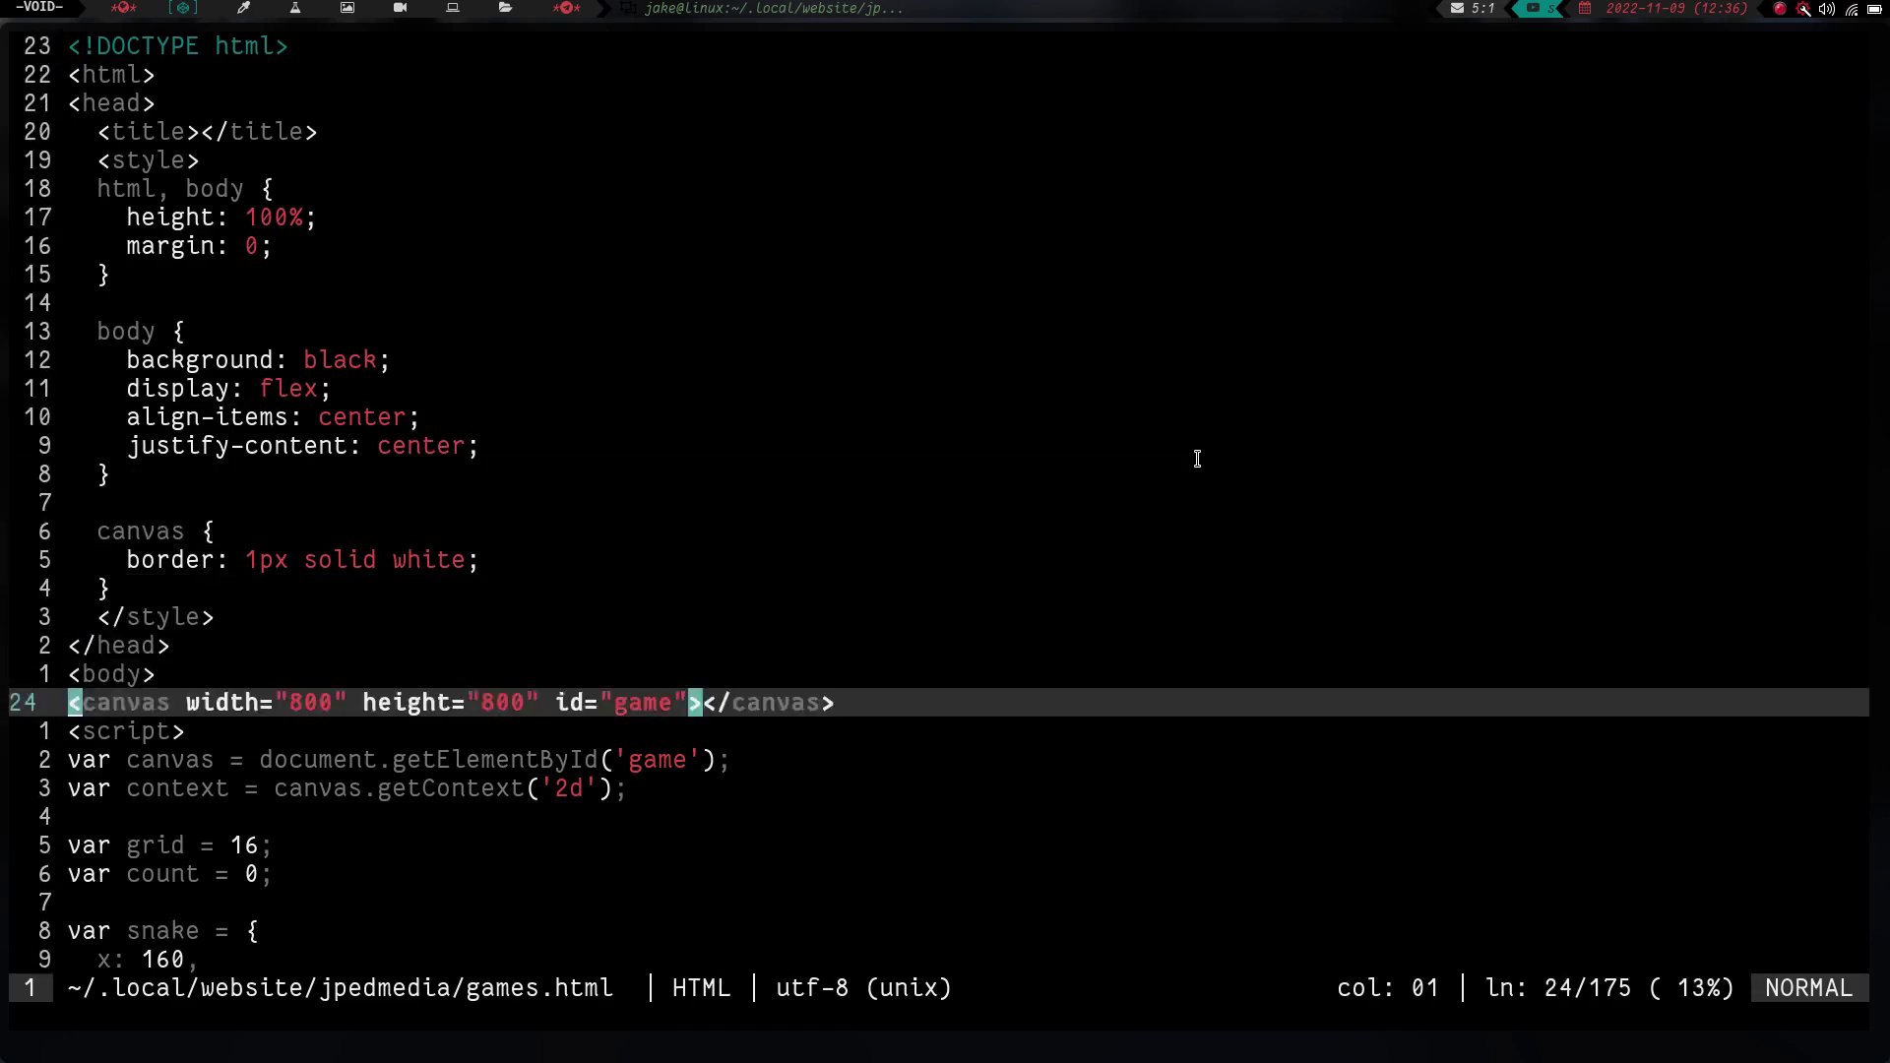
{"action": "key", "text": "j"}
{"action": "key", "text": "j"}
{"action": "key", "text": "j"}
{"action": "key", "text": "j"}
{"action": "key", "text": "j"}
{"action": "key", "text": "j"}
{"action": "key", "text": "j"}
{"action": "key", "text": "j"}
{"action": "key", "text": "j"}
{"action": "key", "text": "j"}
{"action": "key", "text": "j"}
{"action": "key", "text": "j"}
{"action": "key", "text": "j"}
{"action": "key", "text": "j"}
{"action": "key", "text": "j"}
{"action": "key", "text": "j"}
{"action": "key", "text": "j"}
{"action": "key", "text": "j"}
{"action": "key", "text": "j"}
{"action": "key", "text": "j"}
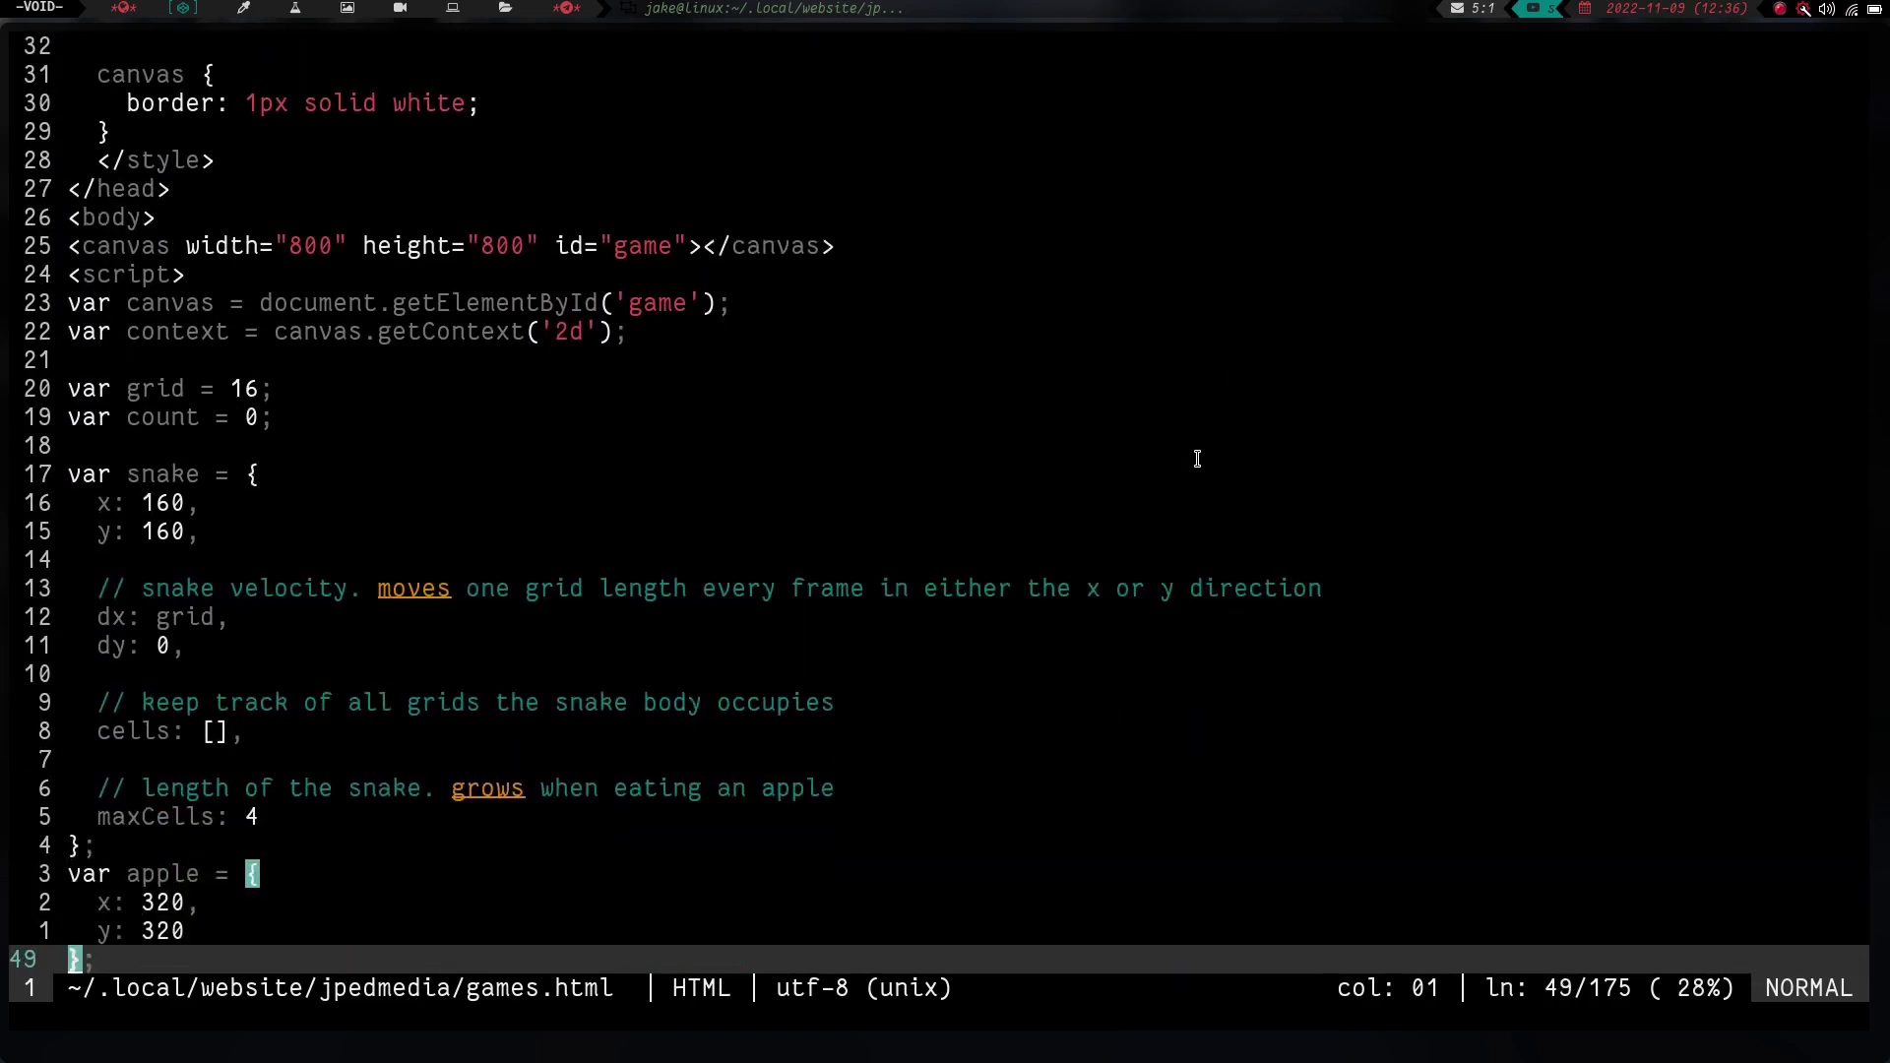
{"action": "key", "text": "j"}
{"action": "key", "text": "j"}
{"action": "key", "text": "j"}
{"action": "key", "text": "j"}
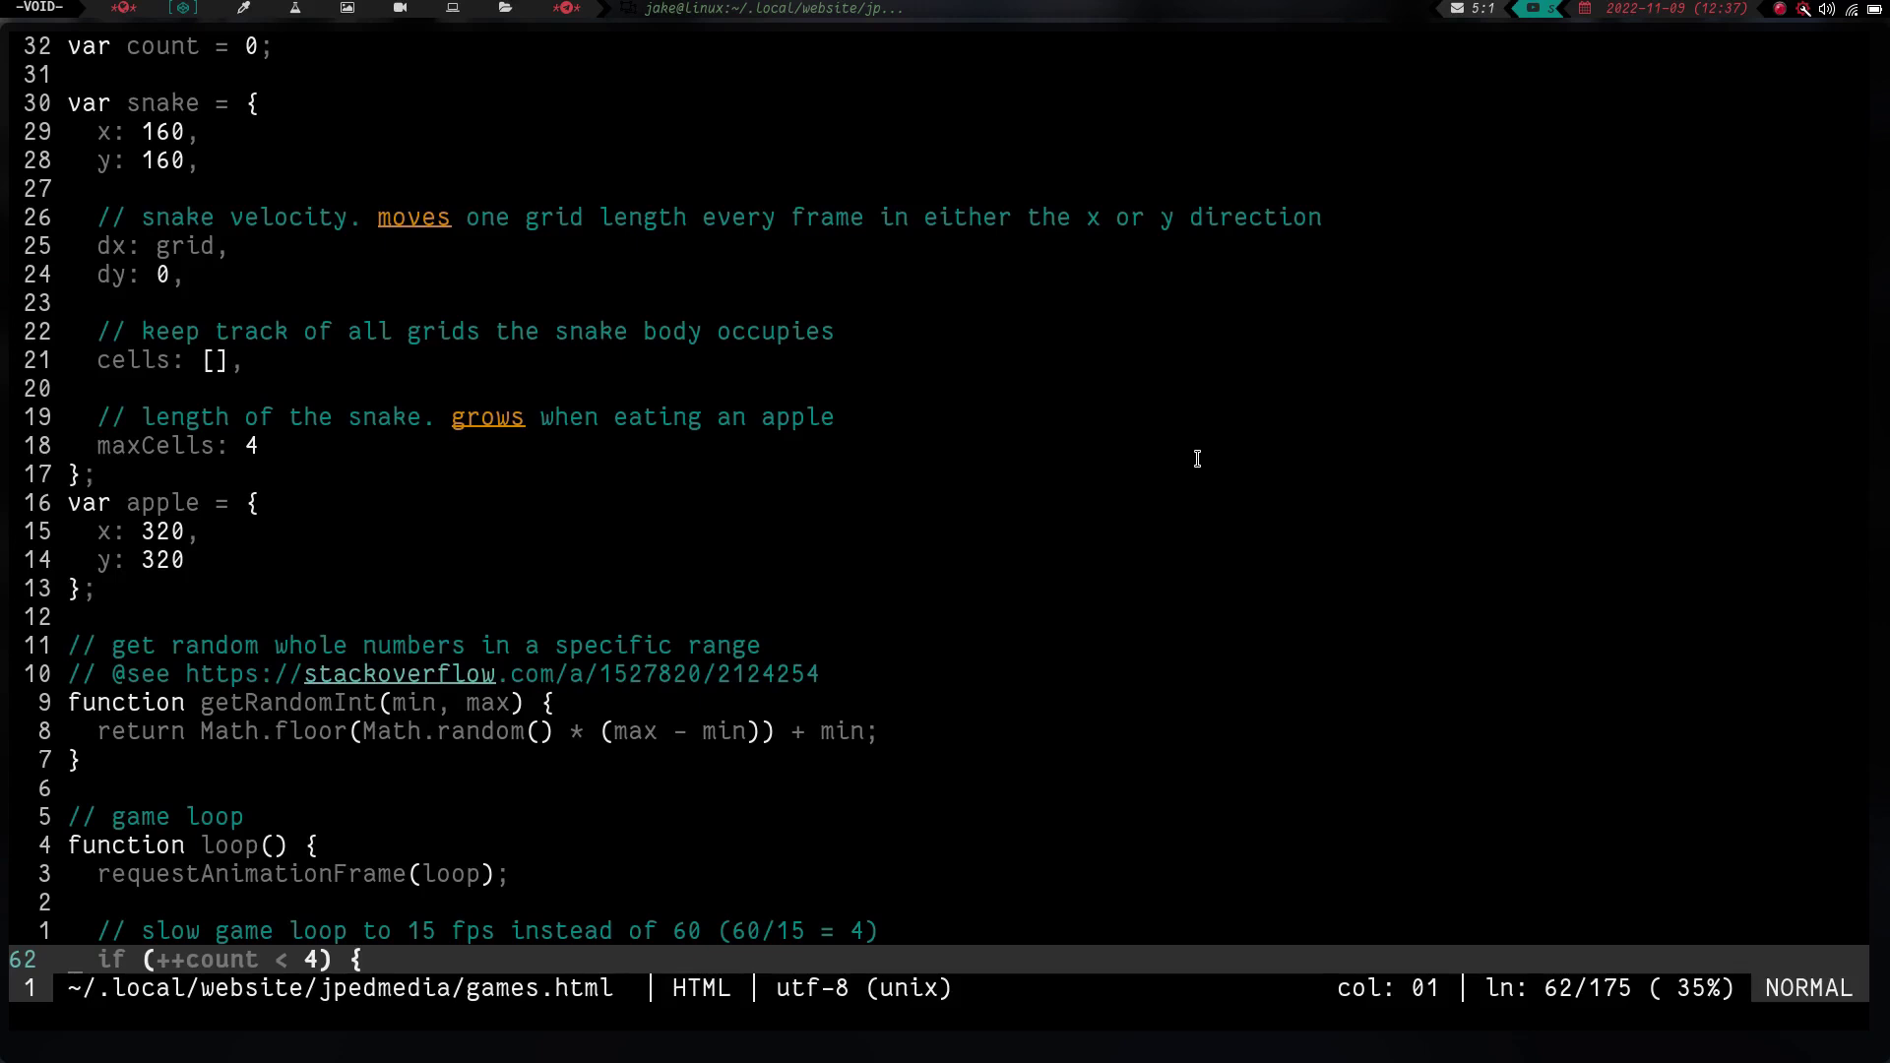
{"action": "key", "text": "j"}
{"action": "key", "text": "j"}
{"action": "key", "text": "j"}
{"action": "key", "text": "j"}
{"action": "key", "text": "j"}
{"action": "key", "text": "j"}
{"action": "key", "text": "j"}
{"action": "key", "text": "j"}
{"action": "key", "text": "j"}
{"action": "key", "text": "j"}
{"action": "key", "text": "j"}
{"action": "key", "text": "j"}
{"action": "key", "text": "j"}
{"action": "key", "text": "j"}
{"action": "key", "text": "j"}
{"action": "key", "text": "j"}
{"action": "key", "text": "j"}
{"action": "key", "text": "j"}
{"action": "key", "text": "j"}
{"action": "key", "text": "j"}
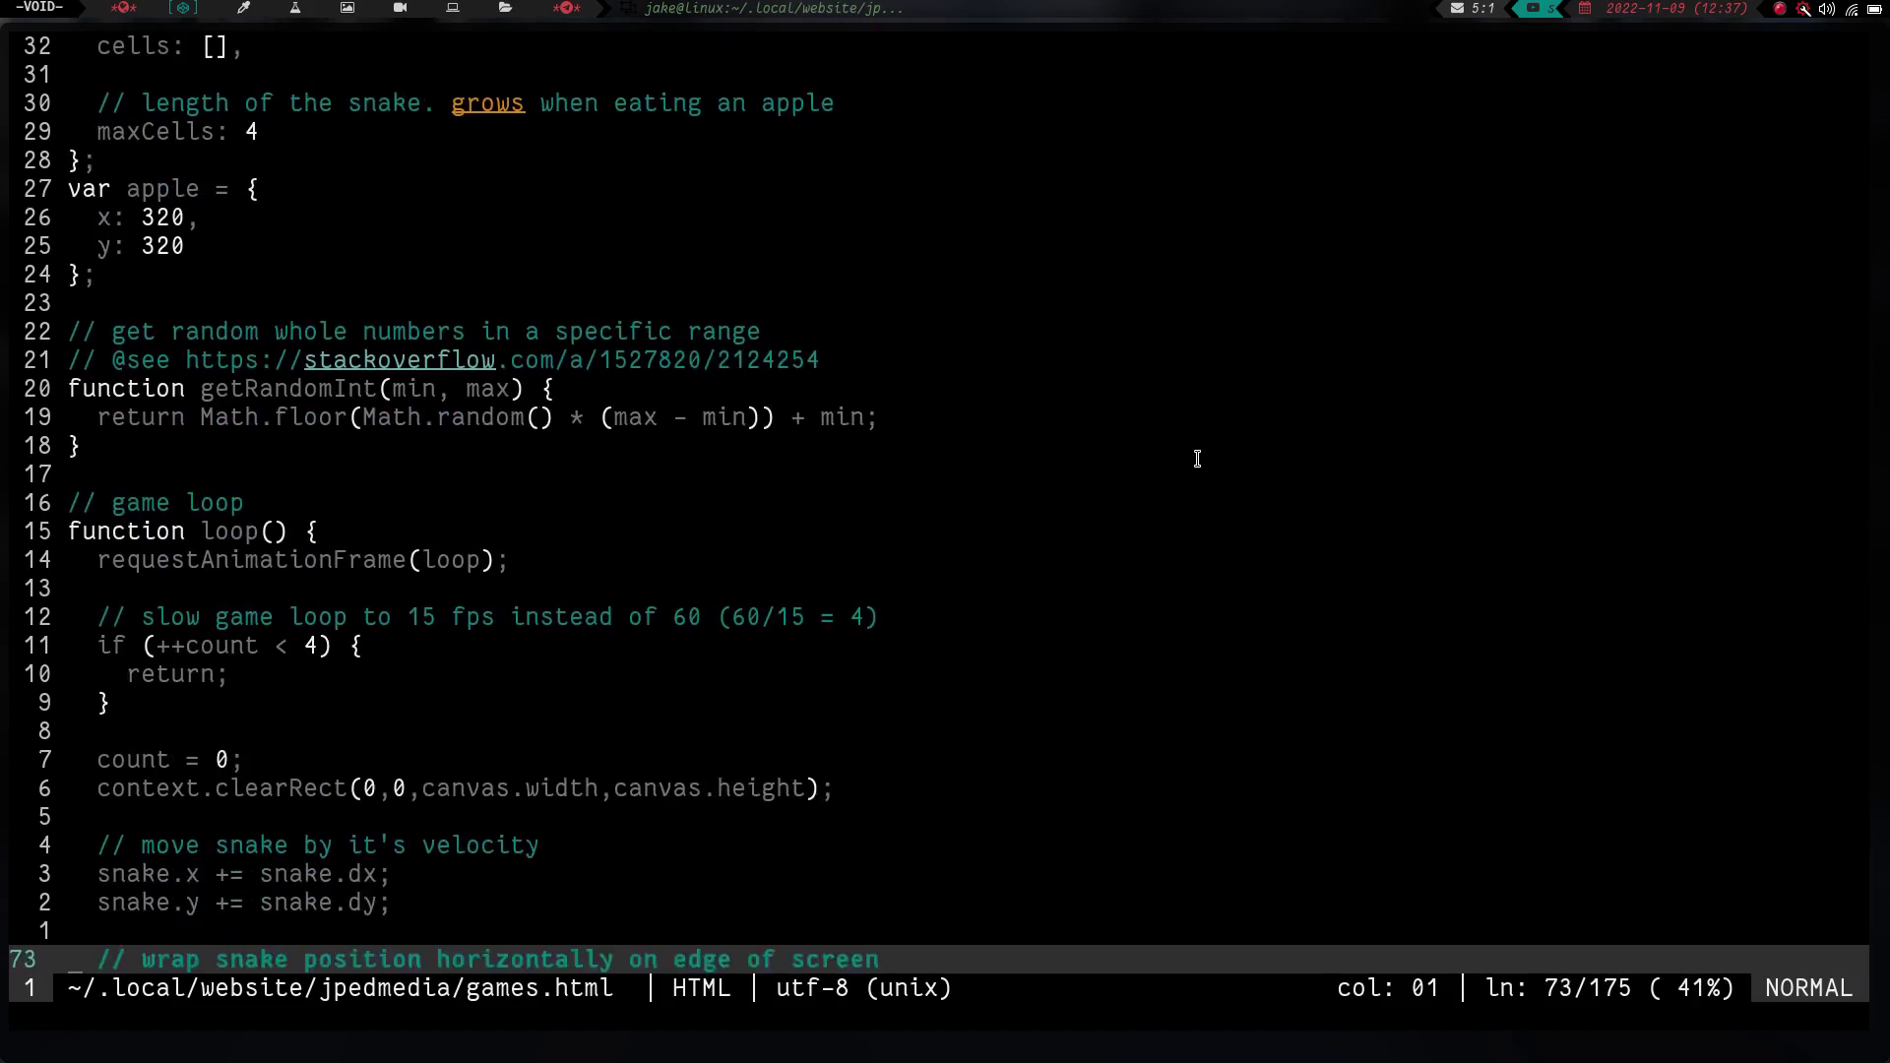
Jump to line 175, browse up through the key handlers and drawing code, then return to line 1
{"action": "key", "text": "j"}
{"action": "key", "text": "j"}
{"action": "key", "text": "j"}
{"action": "key", "text": "j"}
{"action": "key", "text": "j"}
{"action": "key", "text": "j"}
{"action": "key", "text": "j"}
{"action": "key", "text": "j"}
{"action": "key", "text": "j"}
{"action": "key", "text": "j"}
{"action": "key", "text": "j"}
{"action": "key", "text": "j"}
{"action": "key", "text": "j"}
{"action": "key", "text": "j"}
{"action": "key", "text": "j"}
{"action": "key", "text": "j"}
{"action": "key", "text": "j"}
{"action": "key", "text": "j"}
{"action": "key", "text": "j"}
{"action": "key", "text": "j"}
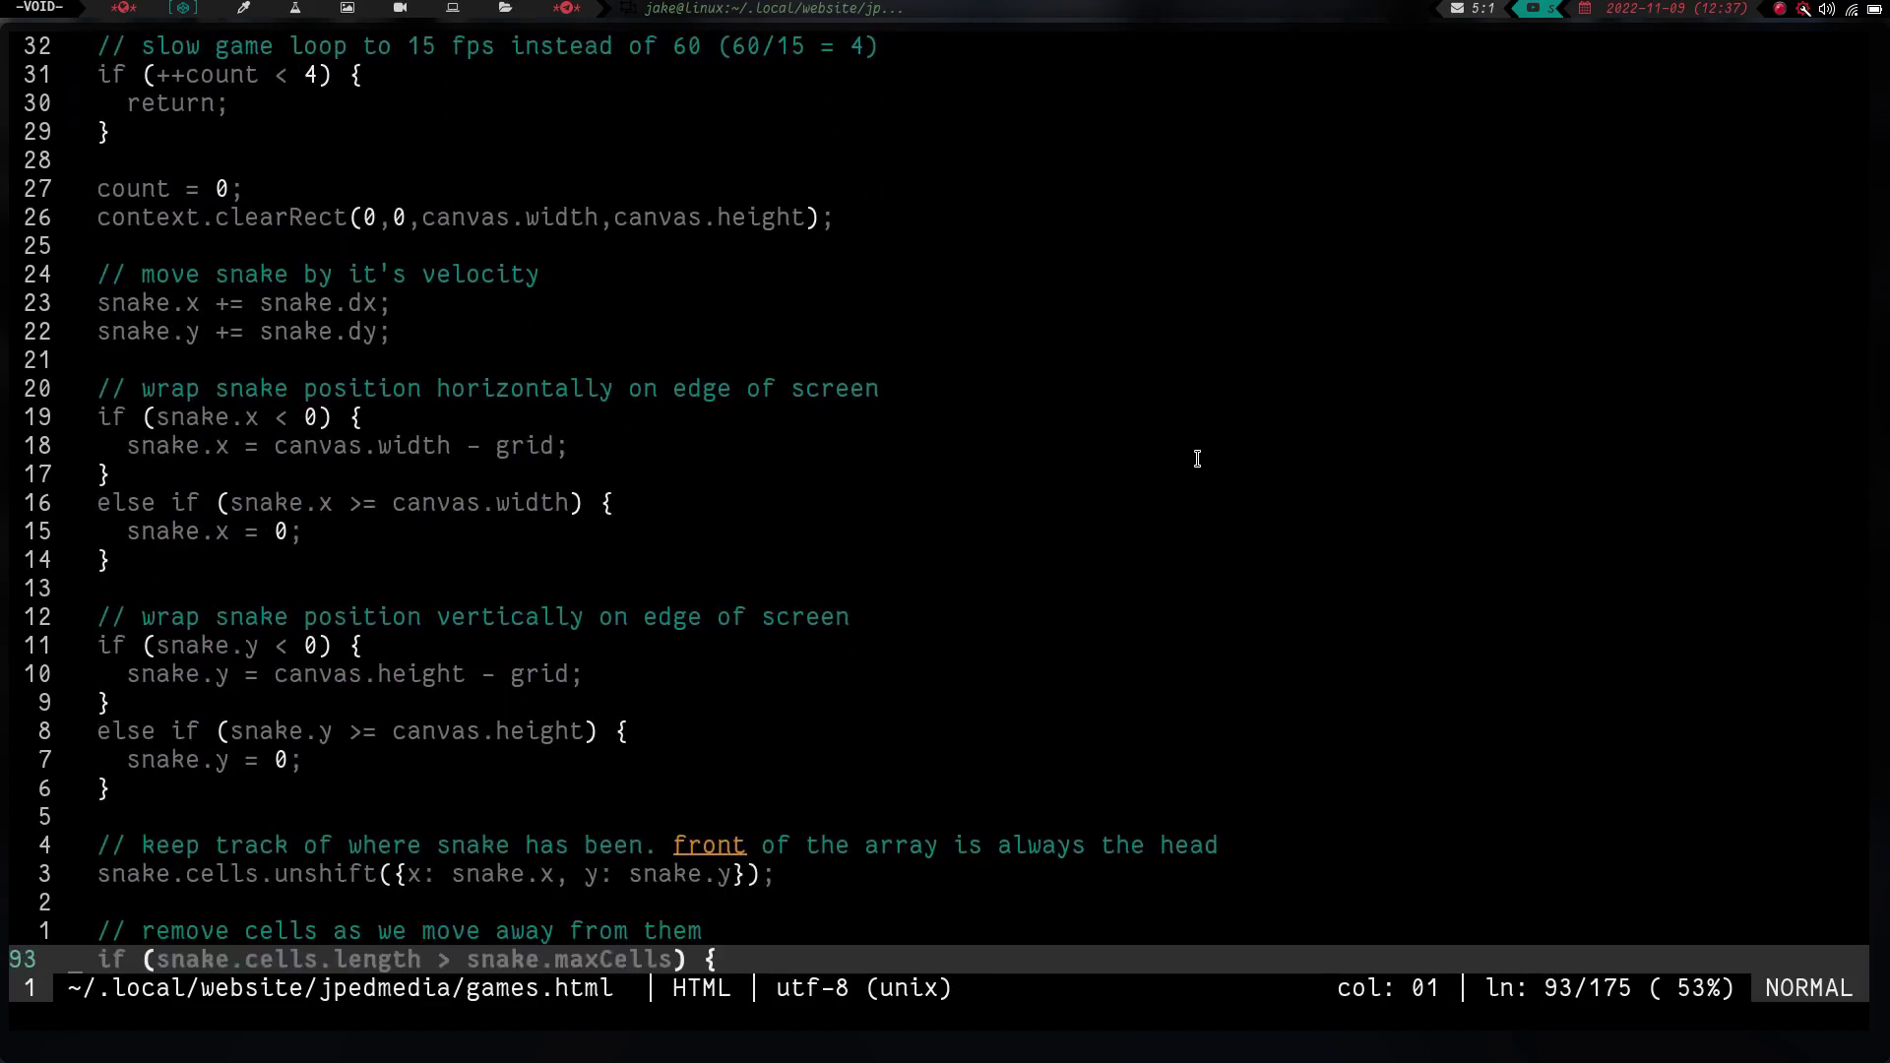
{"action": "key", "text": "j"}
{"action": "key", "text": "j"}
{"action": "key", "text": "j"}
{"action": "key", "text": "j"}
{"action": "key", "text": "j"}
{"action": "key", "text": "j"}
{"action": "key", "text": "j"}
{"action": "key", "text": "j"}
{"action": "key", "text": "j"}
{"action": "key", "text": "j"}
{"action": "key", "text": "j"}
{"action": "key", "text": "j"}
{"action": "key", "text": "j"}
{"action": "key", "text": "j"}
{"action": "key", "text": "j"}
{"action": "key", "text": "j"}
{"action": "key", "text": "j"}
{"action": "key", "text": "j"}
{"action": "key", "text": "j"}
{"action": "key", "text": "j"}
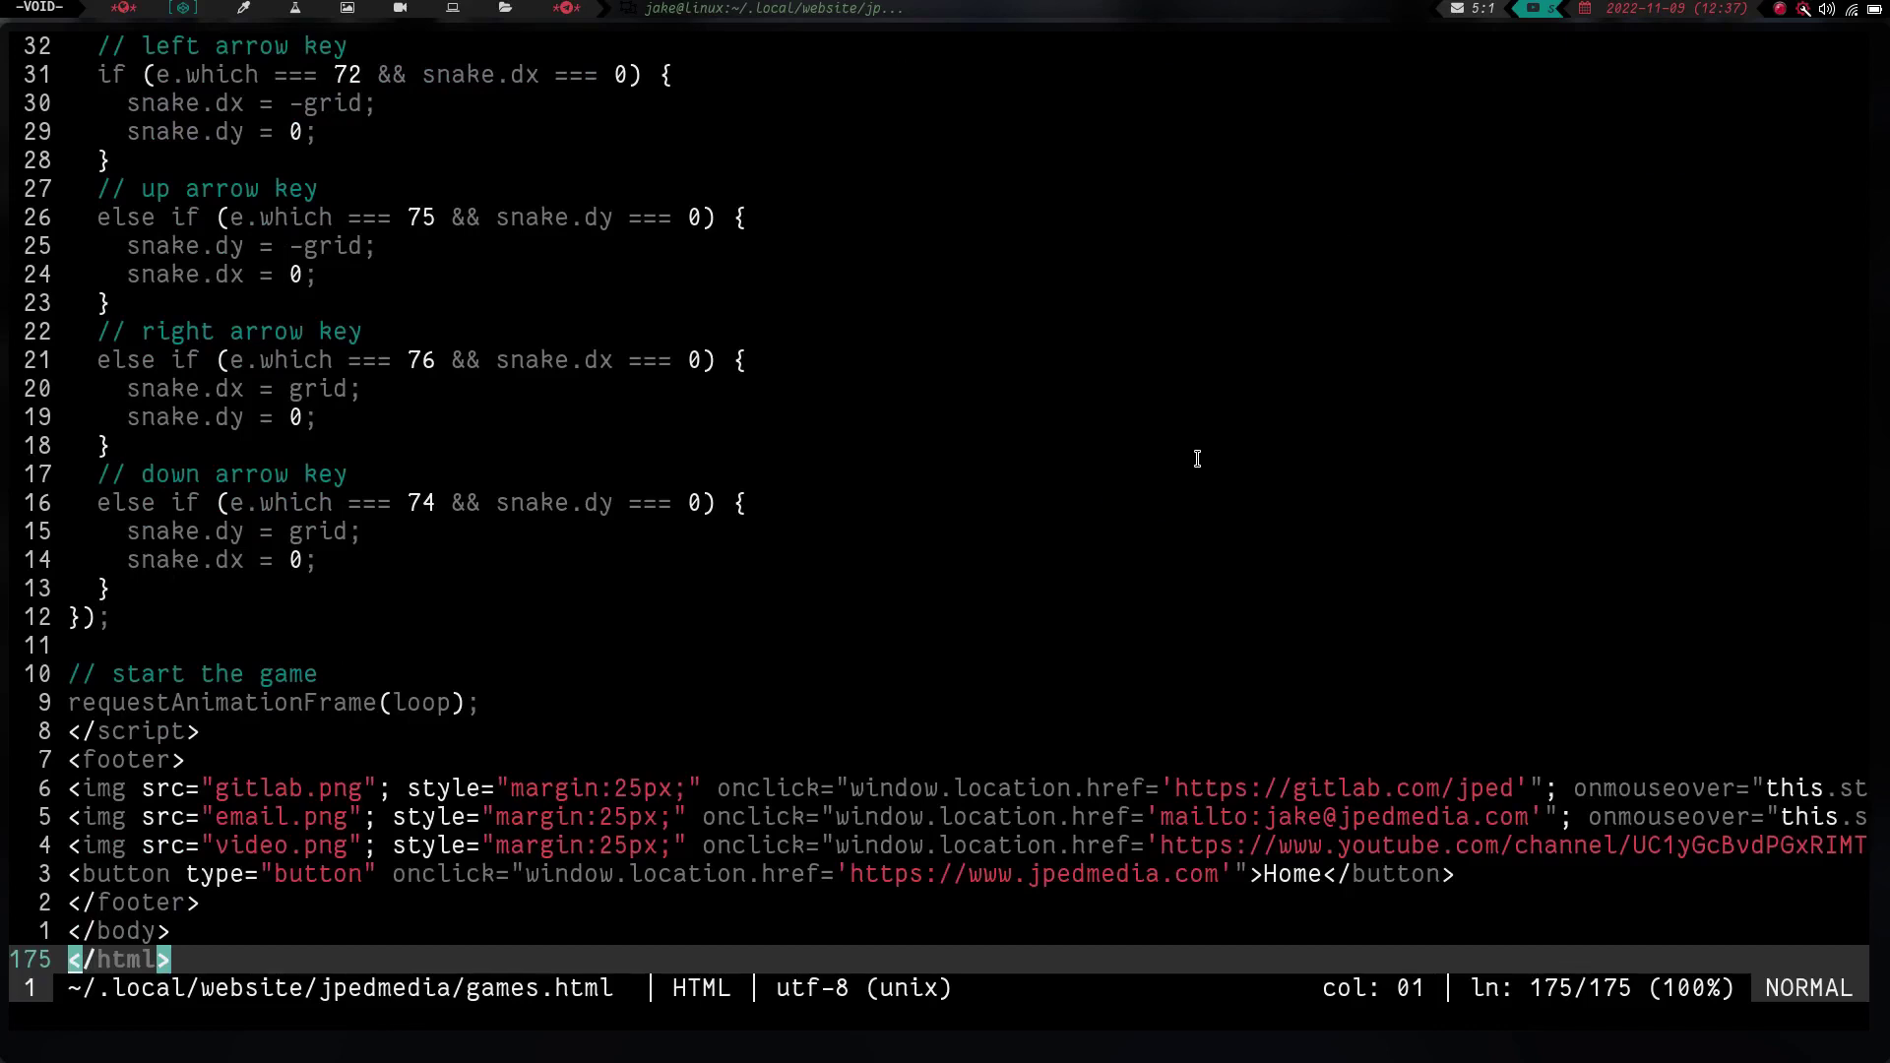
{"action": "key", "text": "k"}
{"action": "key", "text": "k"}
{"action": "key", "text": "k"}
{"action": "key", "text": "k"}
{"action": "key", "text": "k"}
{"action": "key", "text": "k"}
{"action": "key", "text": "k"}
{"action": "key", "text": "k"}
{"action": "key", "text": "k"}
{"action": "key", "text": "k"}
{"action": "key", "text": "k"}
{"action": "key", "text": "k"}
{"action": "key", "text": "k"}
{"action": "key", "text": "k"}
{"action": "key", "text": "k"}
{"action": "key", "text": "k"}
{"action": "key", "text": "k"}
{"action": "key", "text": "k"}
{"action": "key", "text": "k"}
{"action": "key", "text": "k"}
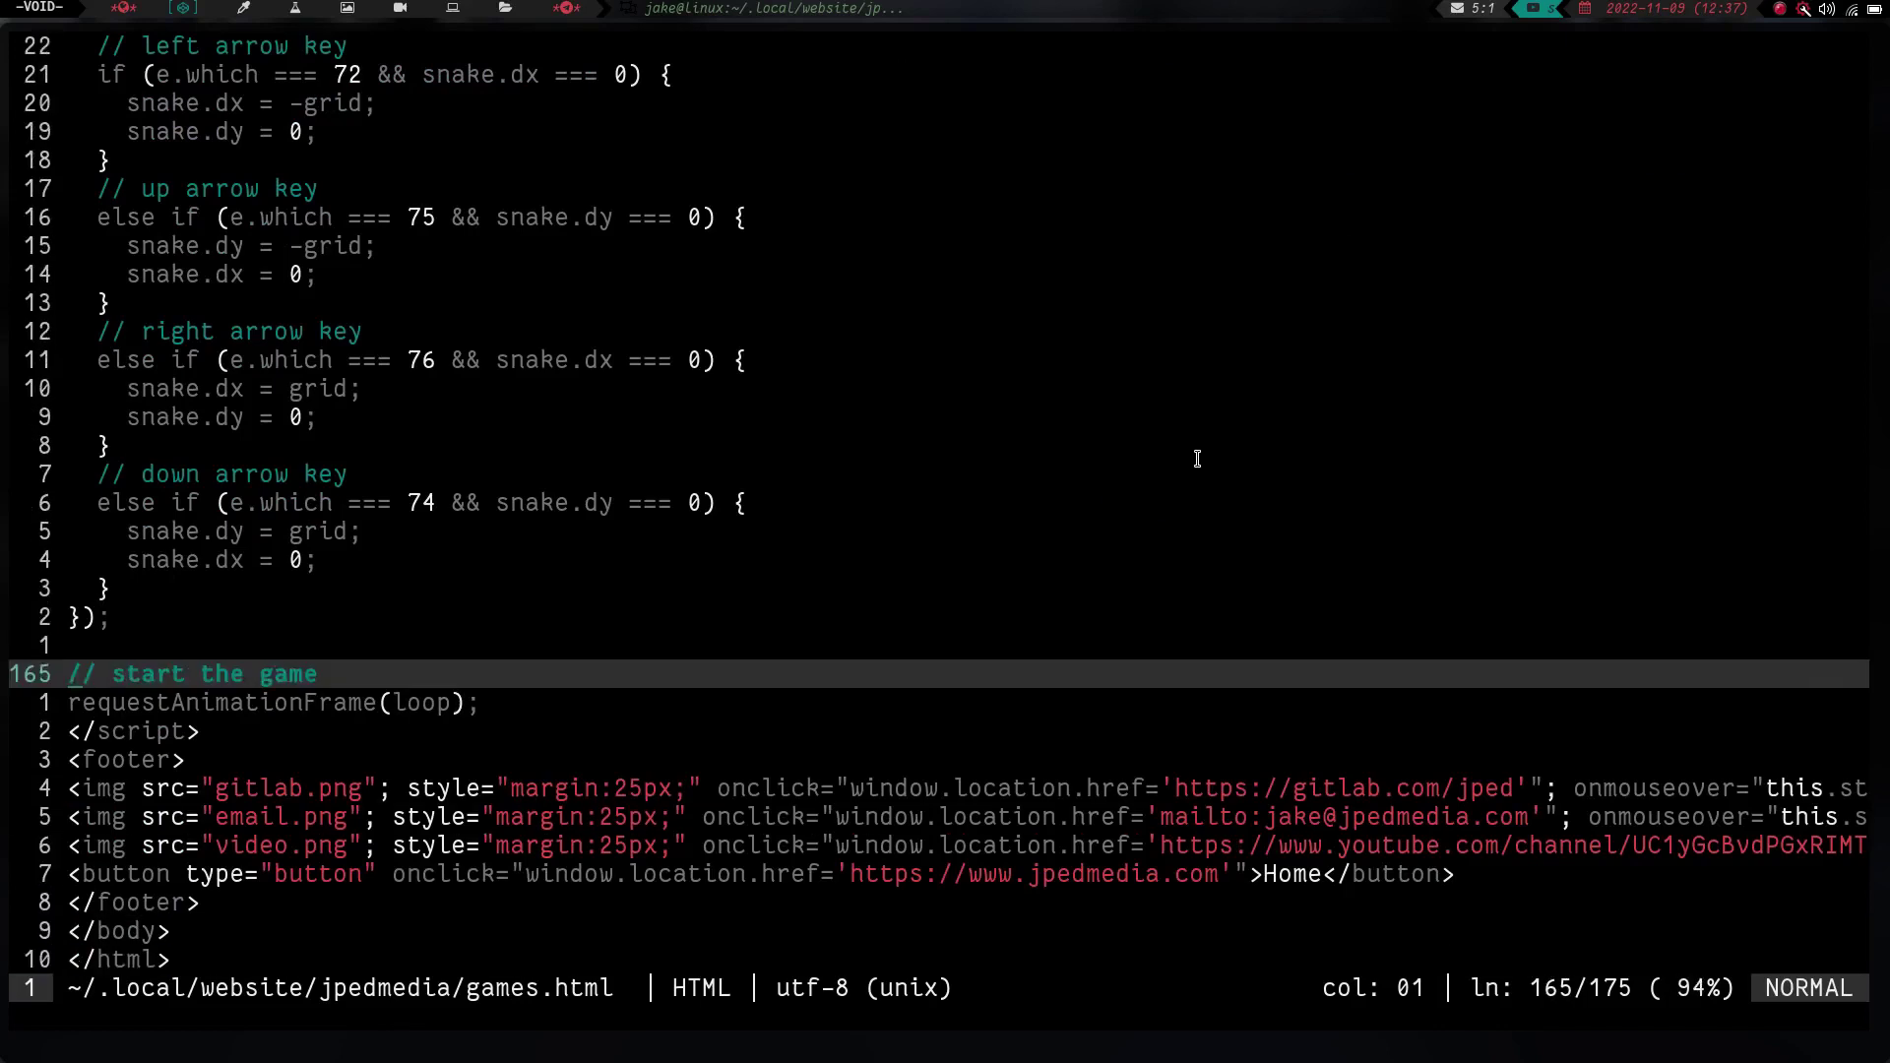
{"action": "key", "text": "shift+g"}
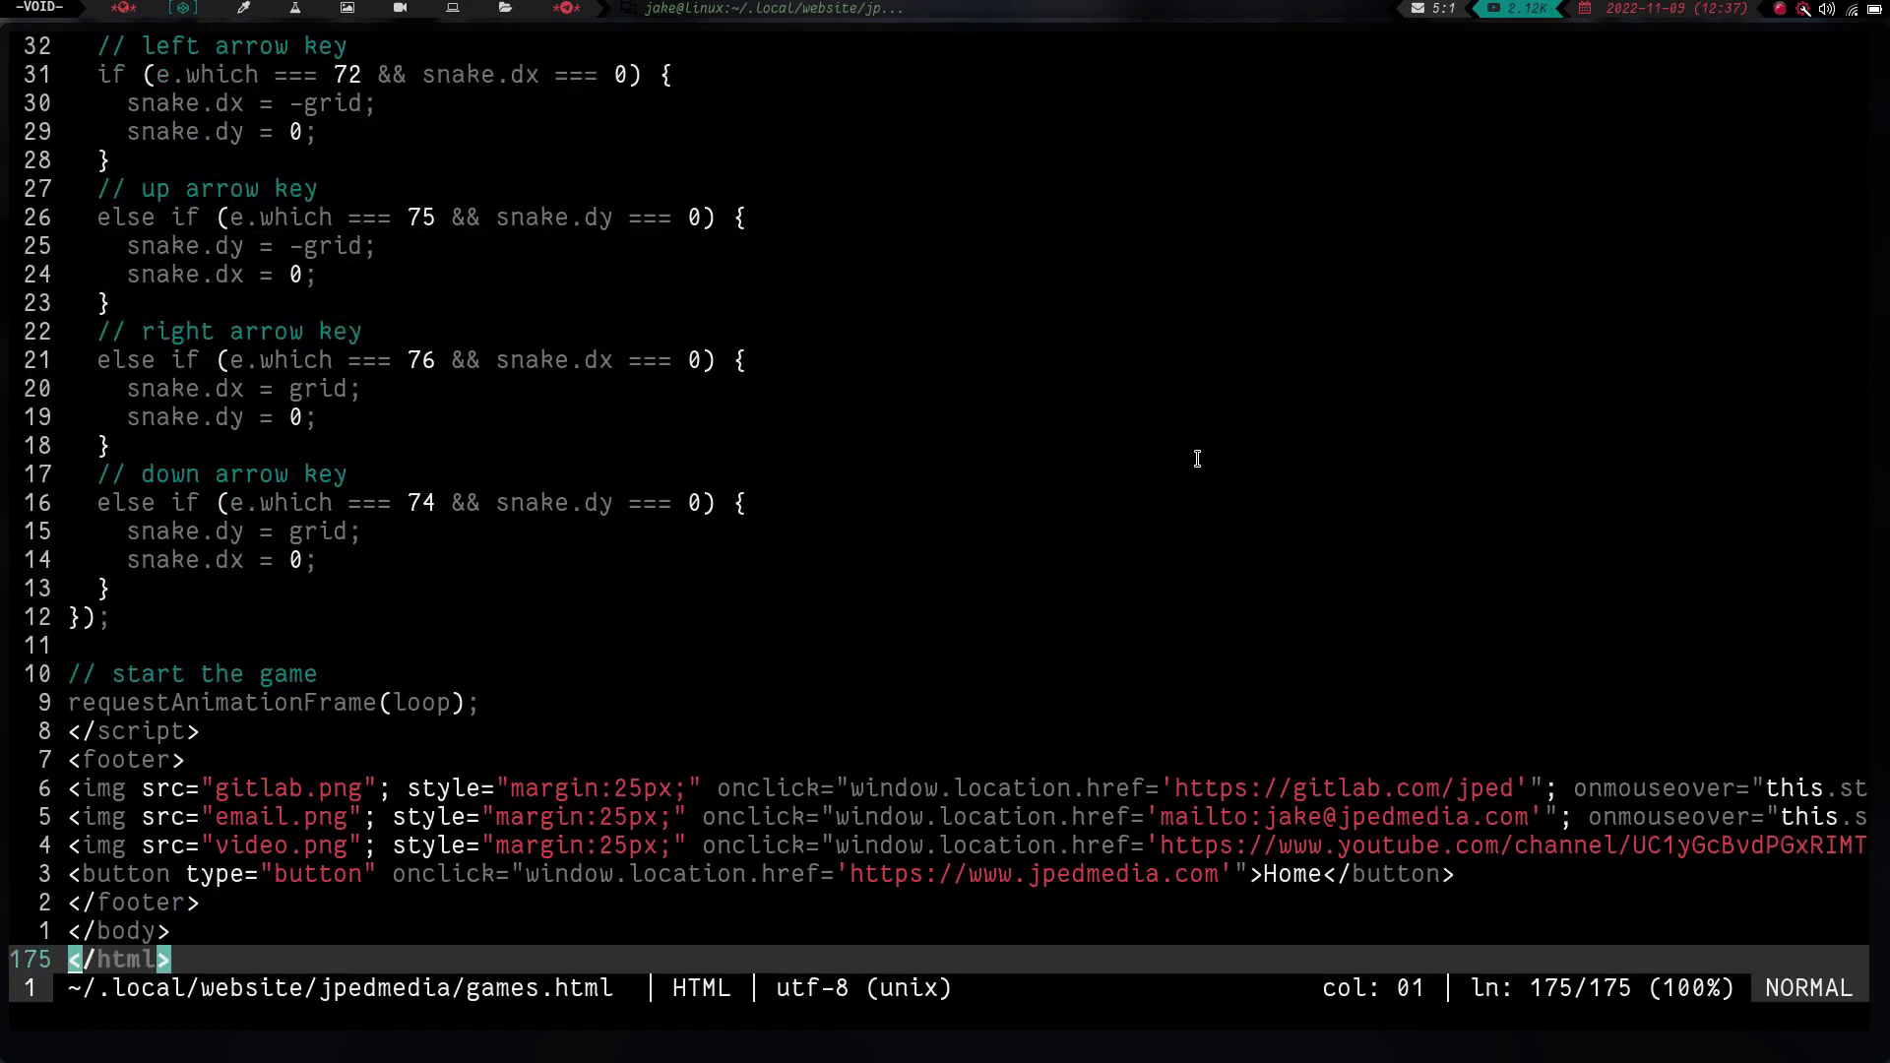
{"action": "key", "text": "k"}
{"action": "key", "text": "k"}
{"action": "key", "text": "k"}
{"action": "key", "text": "k"}
{"action": "key", "text": "k"}
{"action": "key", "text": "k"}
{"action": "key", "text": "k"}
{"action": "key", "text": "k"}
{"action": "key", "text": "k"}
{"action": "key", "text": "k"}
{"action": "key", "text": "k"}
{"action": "key", "text": "k"}
{"action": "key", "text": "k"}
{"action": "key", "text": "k"}
{"action": "key", "text": "k"}
{"action": "key", "text": "k"}
{"action": "key", "text": "k"}
{"action": "key", "text": "k"}
{"action": "key", "text": "k"}
{"action": "key", "text": "k"}
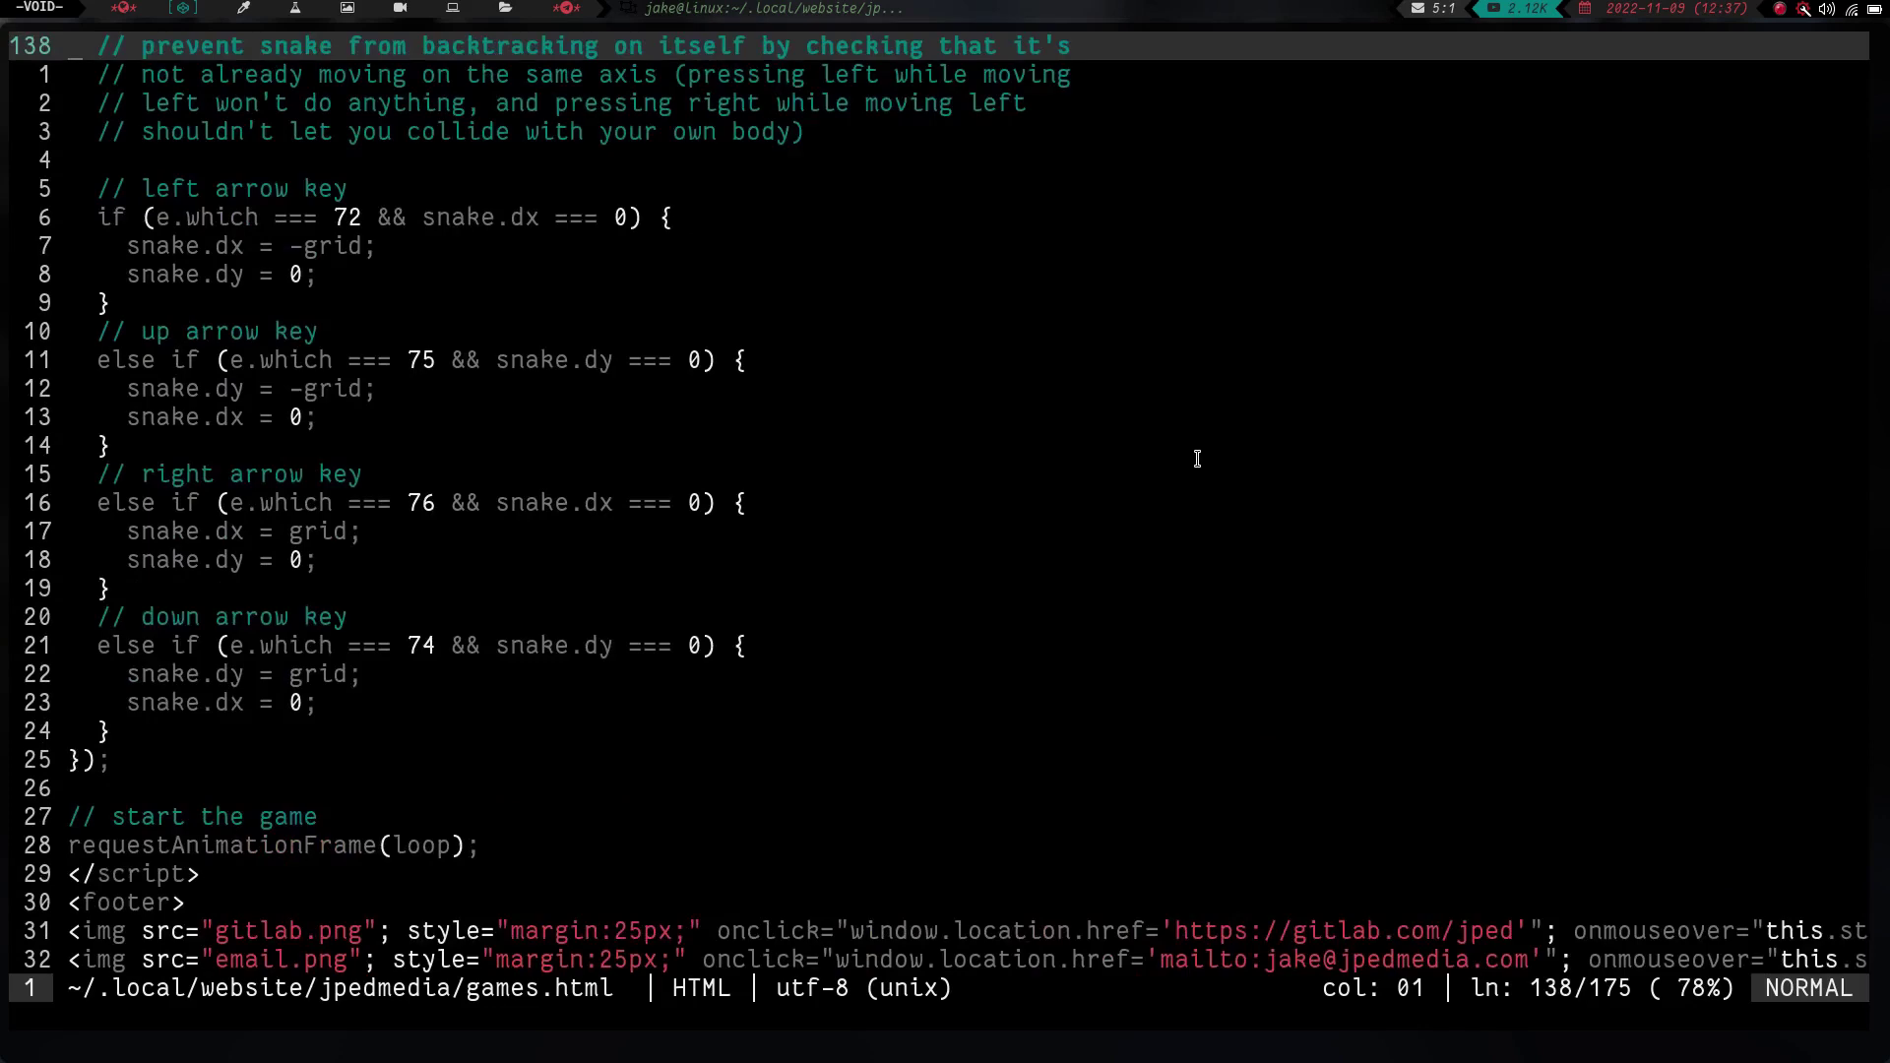
{"action": "key", "text": "k"}
{"action": "key", "text": "k"}
{"action": "key", "text": "k"}
{"action": "key", "text": "k"}
{"action": "key", "text": "k"}
{"action": "key", "text": "k"}
{"action": "key", "text": "k"}
{"action": "key", "text": "k"}
{"action": "key", "text": "k"}
{"action": "key", "text": "k"}
{"action": "key", "text": "k"}
{"action": "key", "text": "k"}
{"action": "key", "text": "k"}
{"action": "key", "text": "k"}
{"action": "key", "text": "k"}
{"action": "key", "text": "k"}
{"action": "key", "text": "k"}
{"action": "key", "text": "k"}
{"action": "key", "text": "k"}
{"action": "key", "text": "k"}
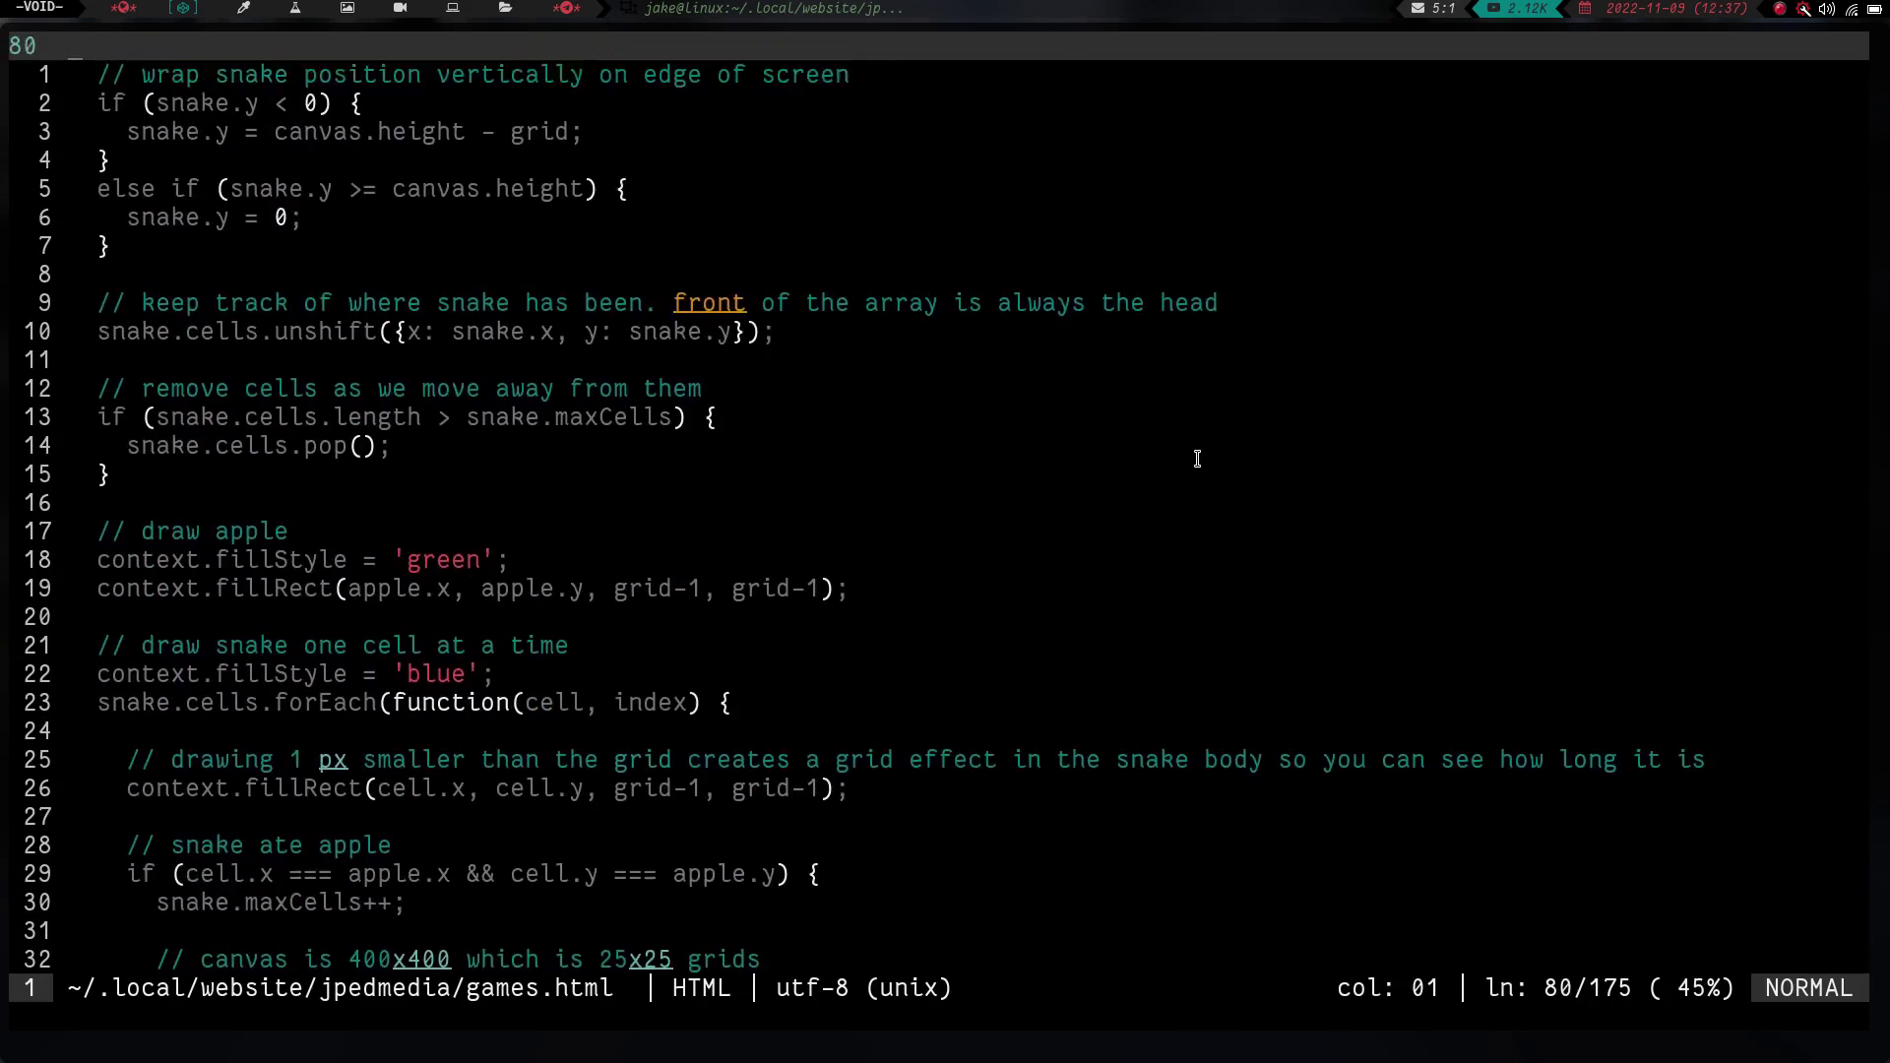
{"action": "key", "text": "k"}
{"action": "key", "text": "k"}
{"action": "key", "text": "k"}
{"action": "key", "text": "k"}
{"action": "key", "text": "k"}
{"action": "key", "text": "k"}
{"action": "key", "text": "k"}
{"action": "key", "text": "k"}
{"action": "key", "text": "k"}
{"action": "key", "text": "k"}
{"action": "key", "text": "k"}
{"action": "key", "text": "k"}
{"action": "key", "text": "k"}
{"action": "key", "text": "k"}
{"action": "key", "text": "k"}
{"action": "key", "text": "k"}
{"action": "key", "text": "k"}
{"action": "key", "text": "k"}
{"action": "key", "text": "k"}
{"action": "key", "text": "k"}
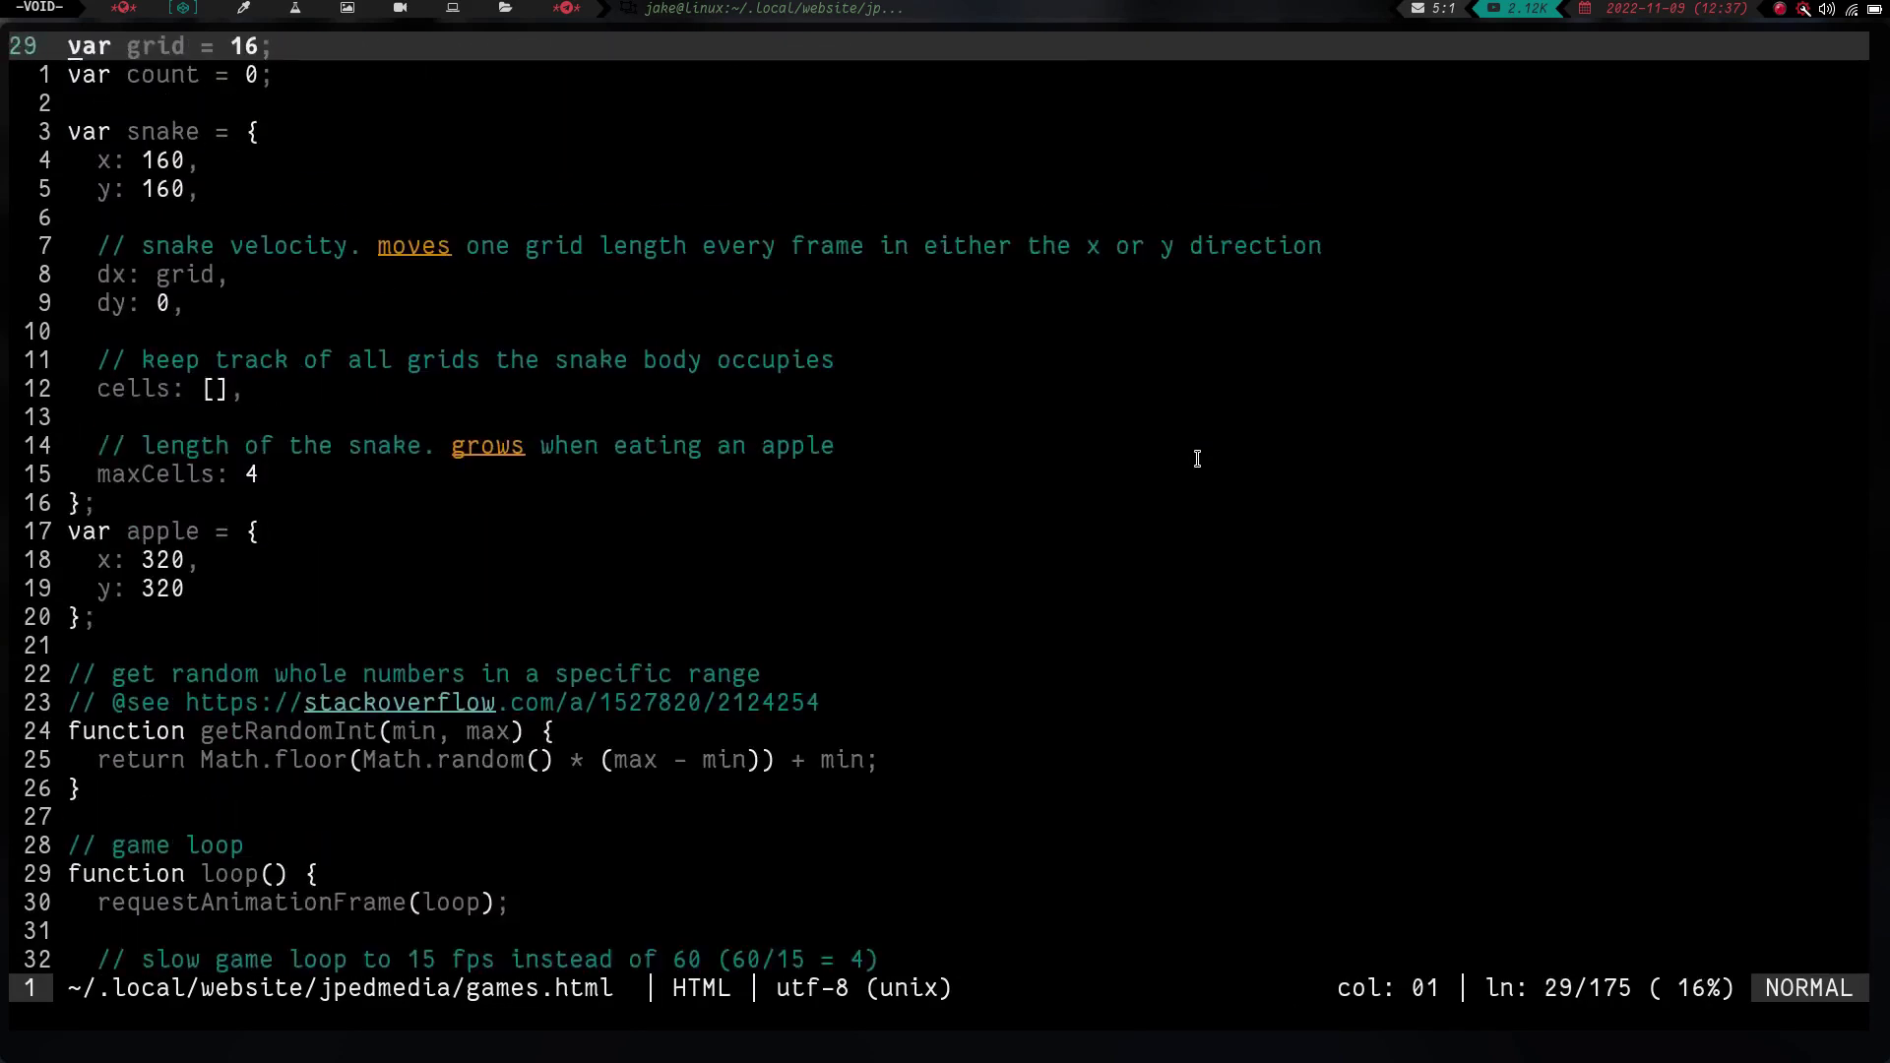
{"action": "key", "text": "g"}
{"action": "key", "text": "g"}
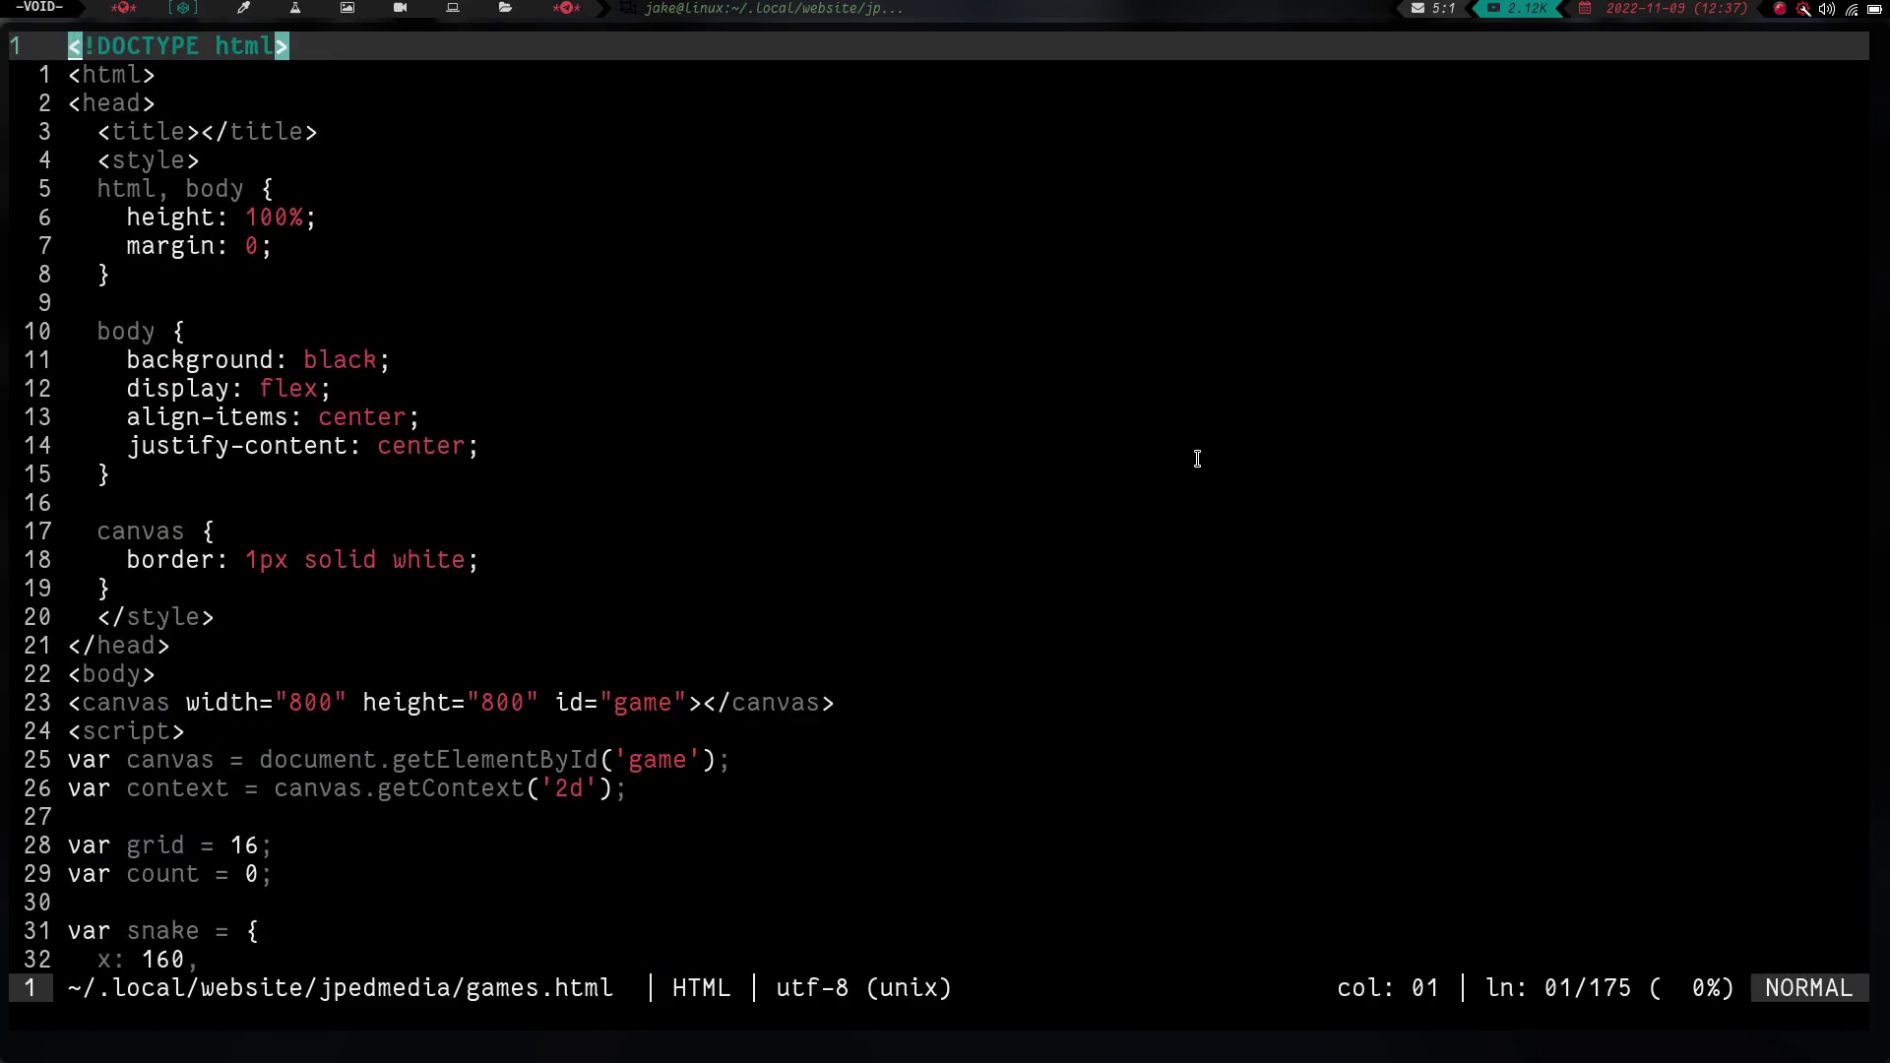